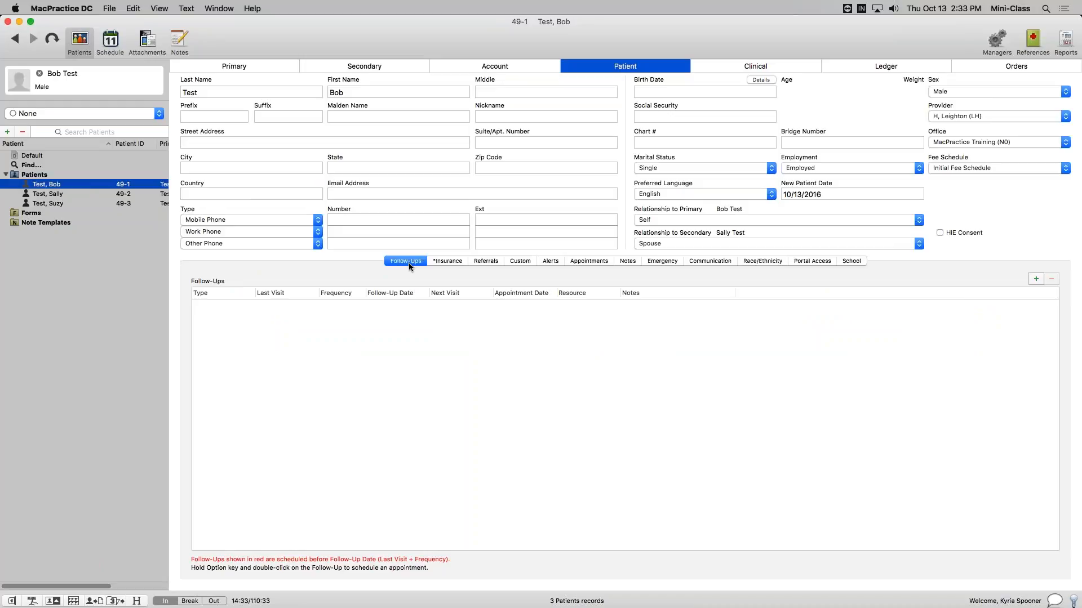
# Compare the primary and secondary guarantor records on the first patient's account, including the insurance carriers attached to each.
pyautogui.click(234, 66)
pyautogui.click(374, 67)
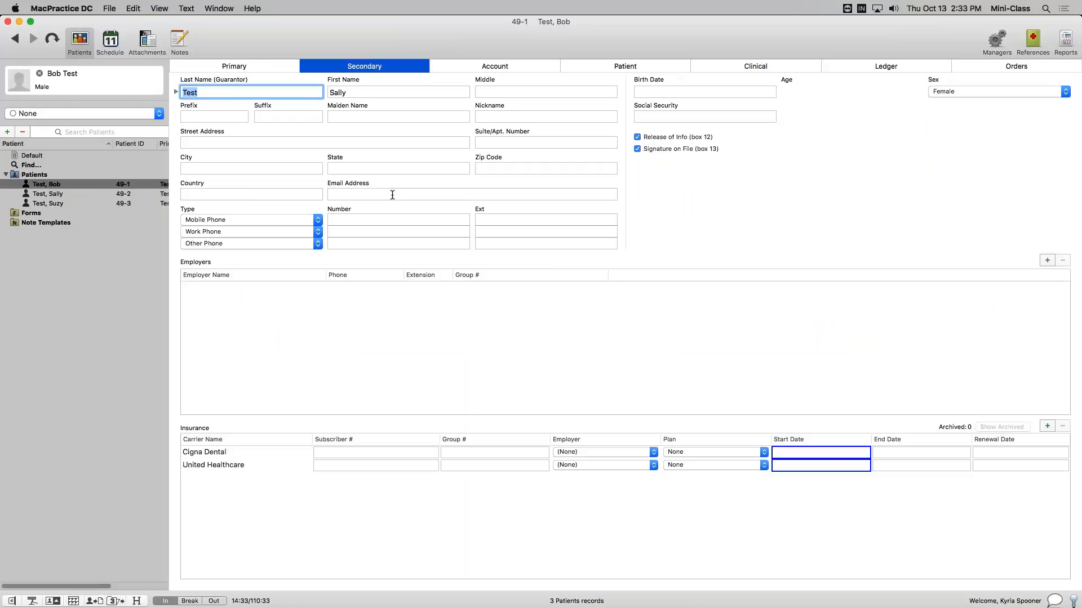
pyautogui.click(235, 66)
pyautogui.click(363, 70)
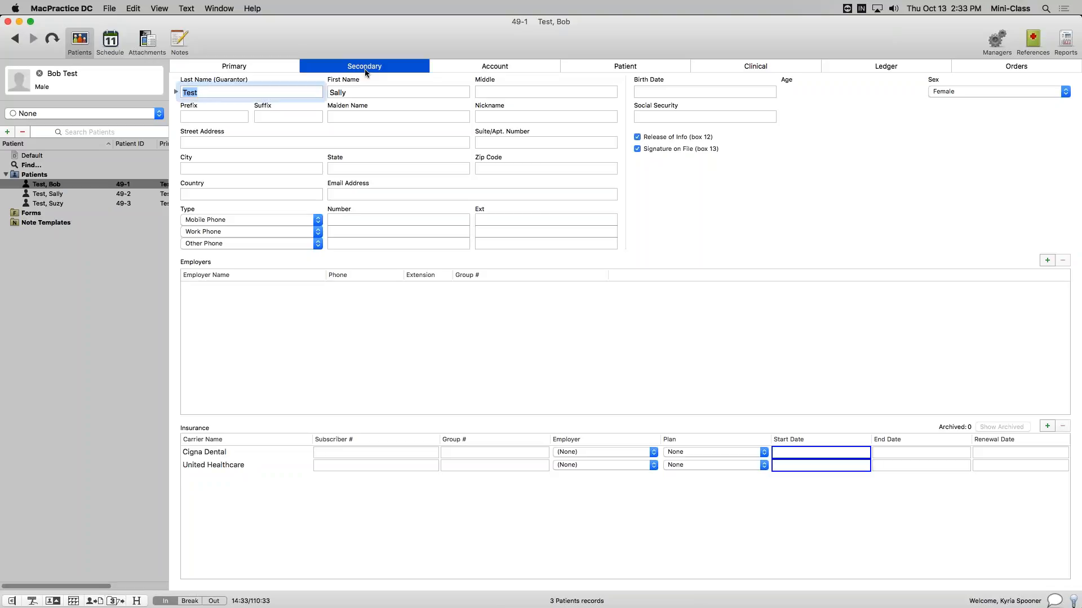
pyautogui.click(221, 66)
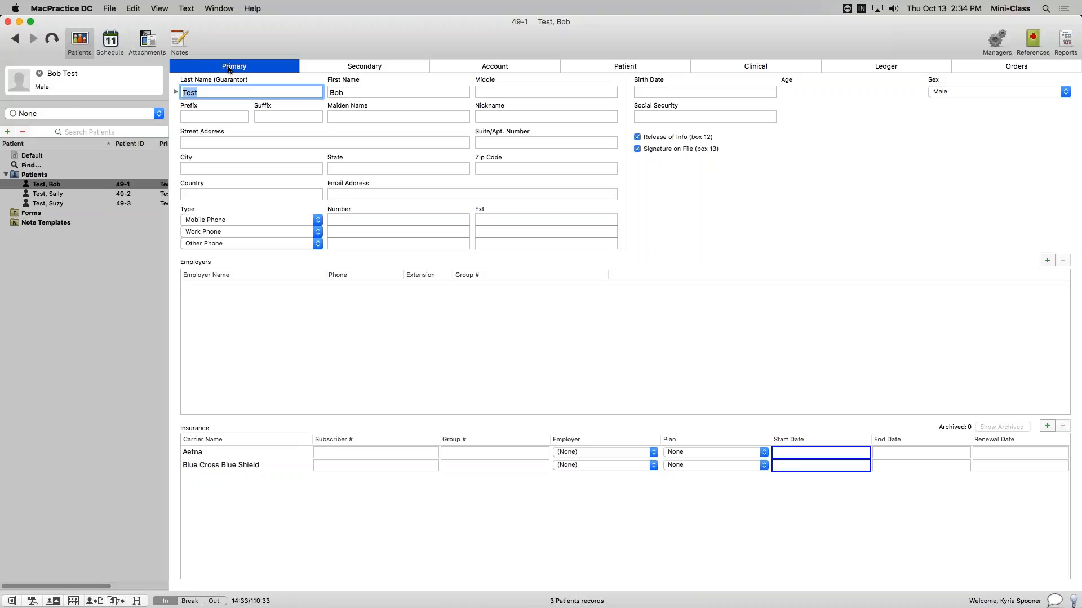
pyautogui.click(332, 71)
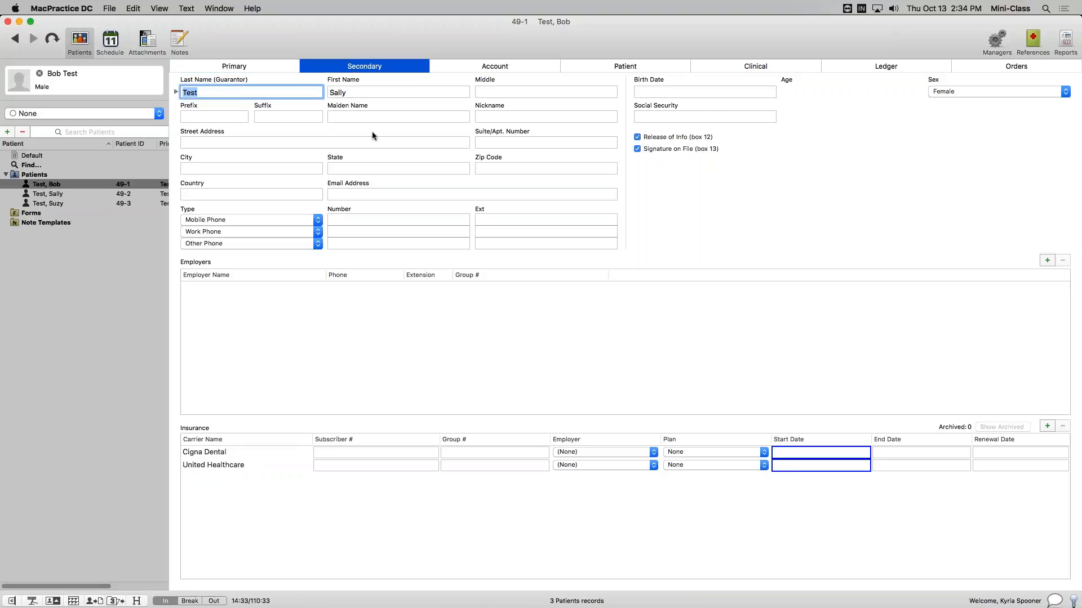
pyautogui.click(246, 67)
pyautogui.click(366, 67)
pyautogui.click(254, 67)
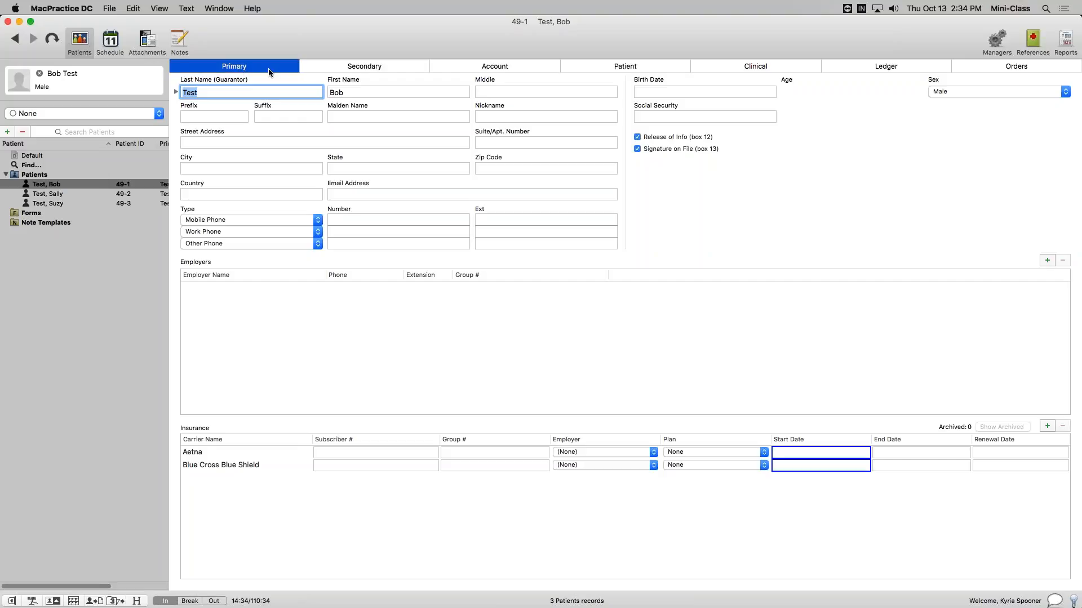
# Examine the primary guarantor's Aetna and Blue Cross Blue Shield policies, and the secondary guarantor's Cigna Dental and United Healthcare policies.
pyautogui.click(214, 453)
pyautogui.click(219, 465)
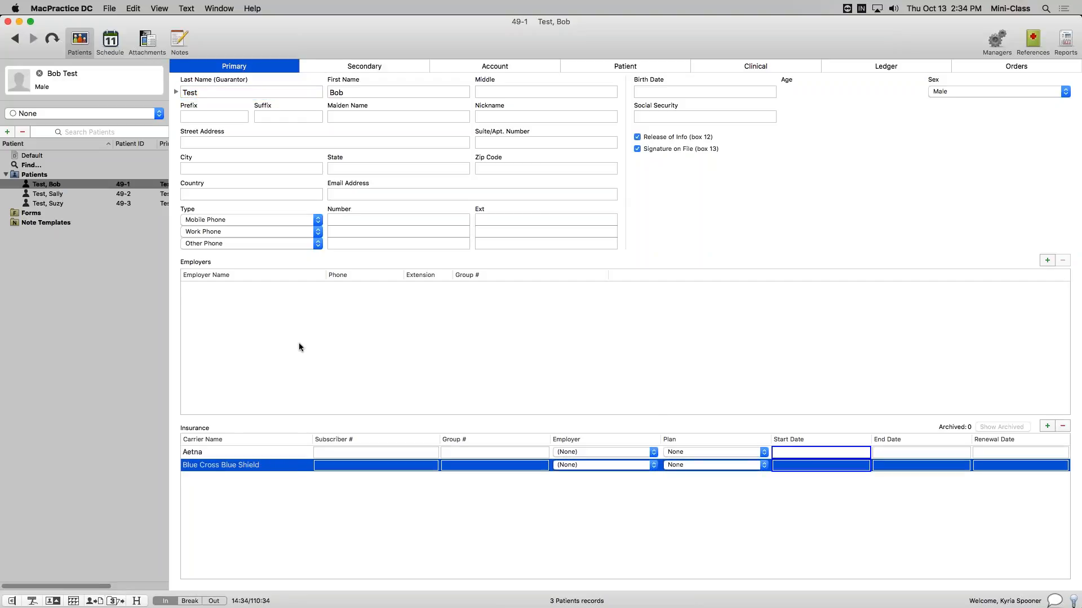
pyautogui.click(371, 67)
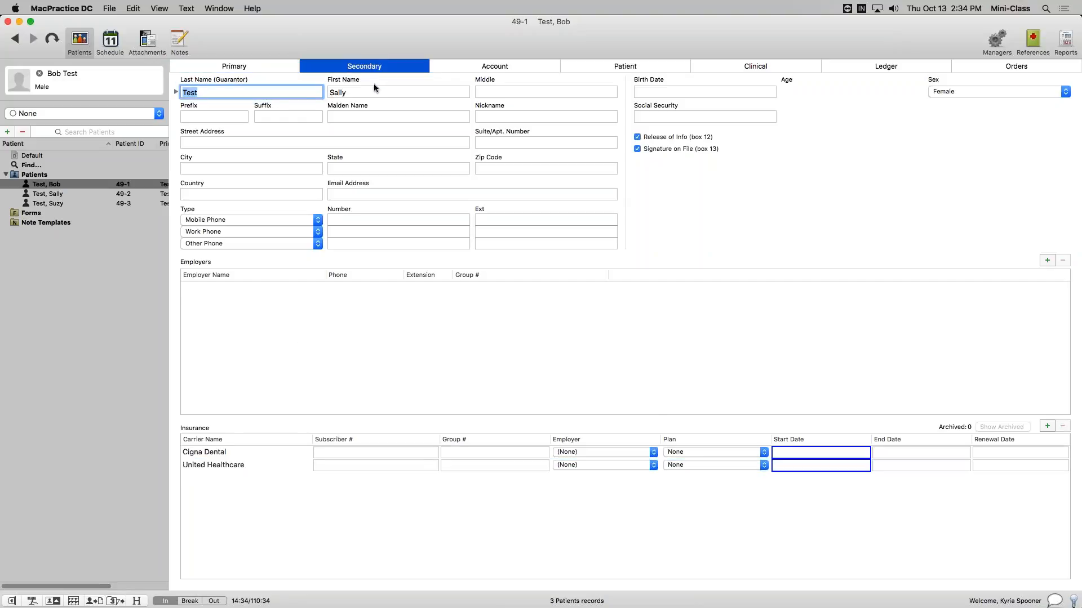
pyautogui.click(225, 454)
pyautogui.click(242, 466)
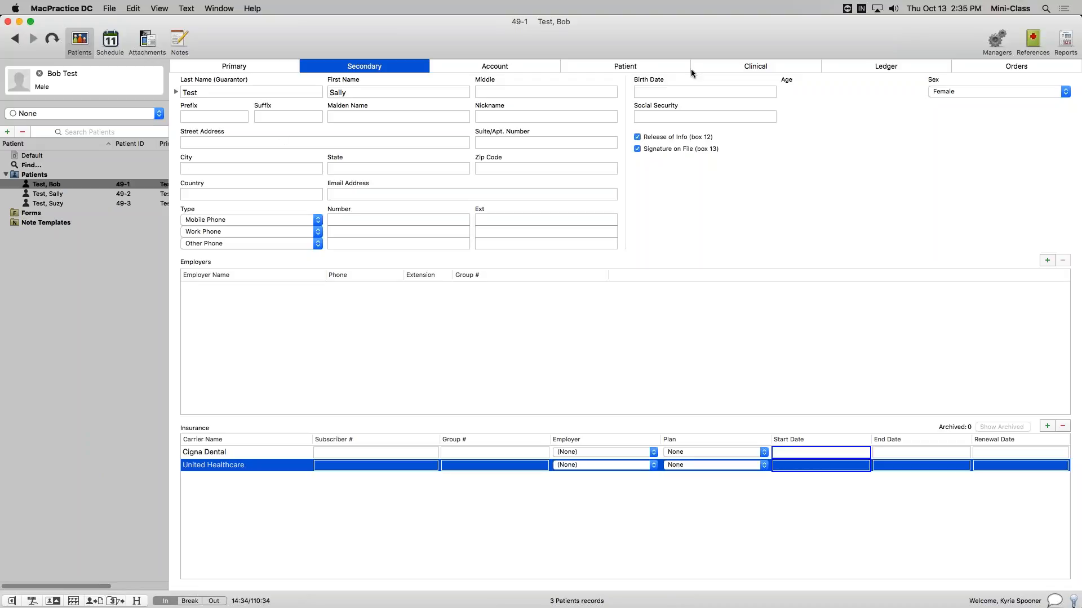
# Open the insurance list in the first patient's own record and check the subscribers of the Aetna and Blue Cross Blue Shield policies.
pyautogui.click(622, 67)
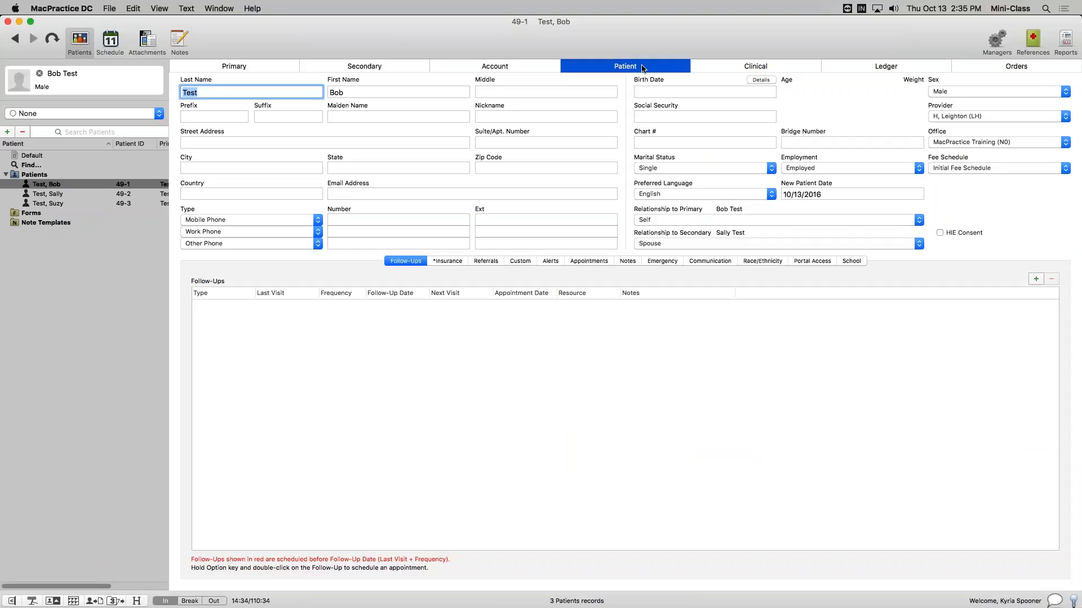
pyautogui.click(448, 261)
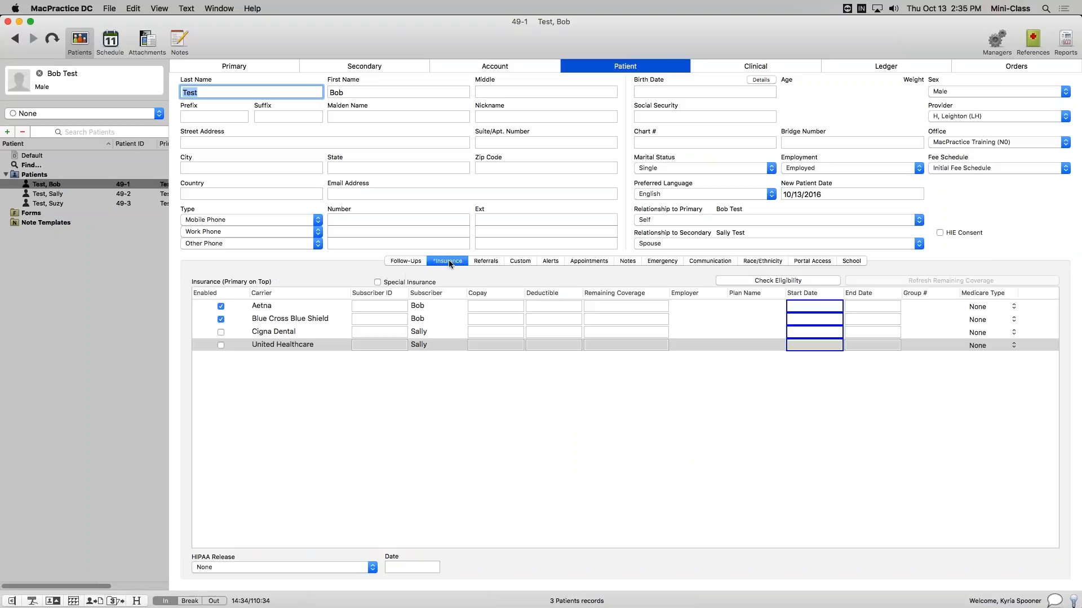
pyautogui.click(53, 186)
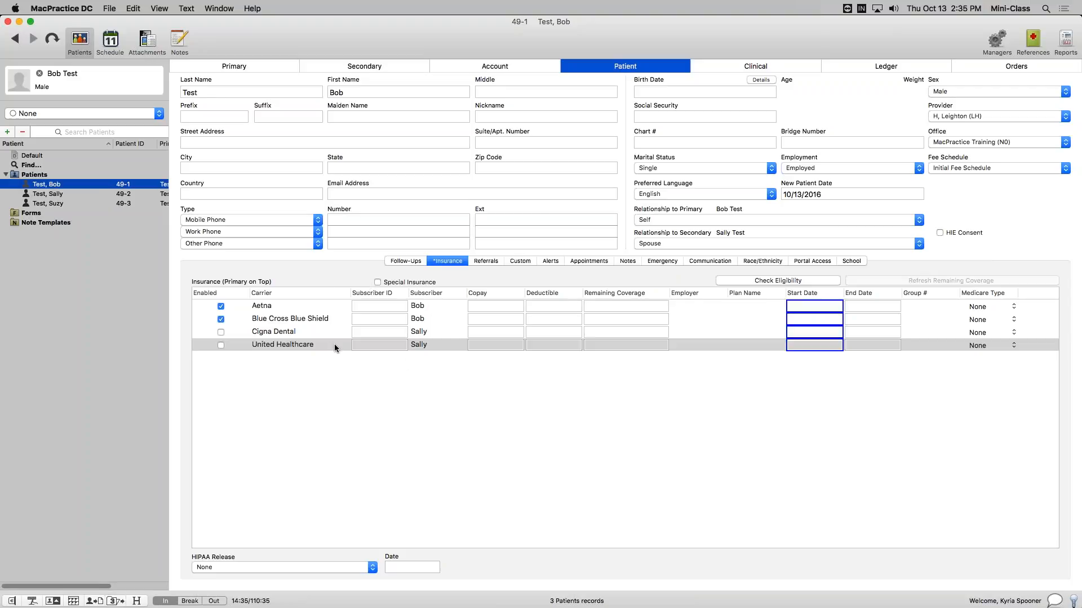
pyautogui.moveTo(419, 294); pyautogui.dragTo(392, 298)
pyautogui.click(429, 304)
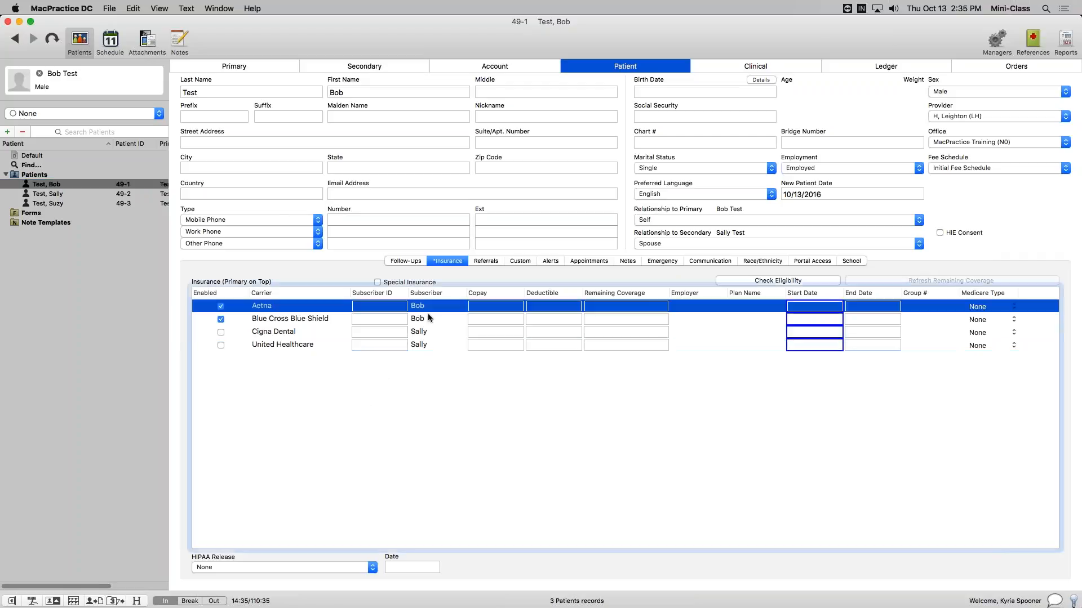
pyautogui.click(428, 323)
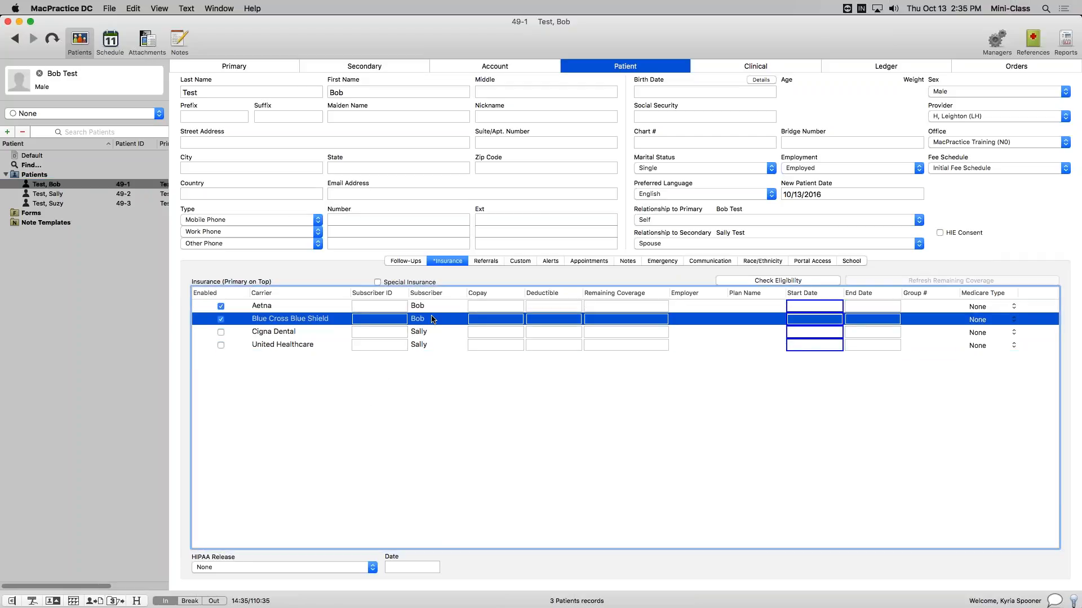
# Go through the first patient's four carriers in order, from Aetna to United Healthcare, comparing which policies are enabled.
pyautogui.click(268, 306)
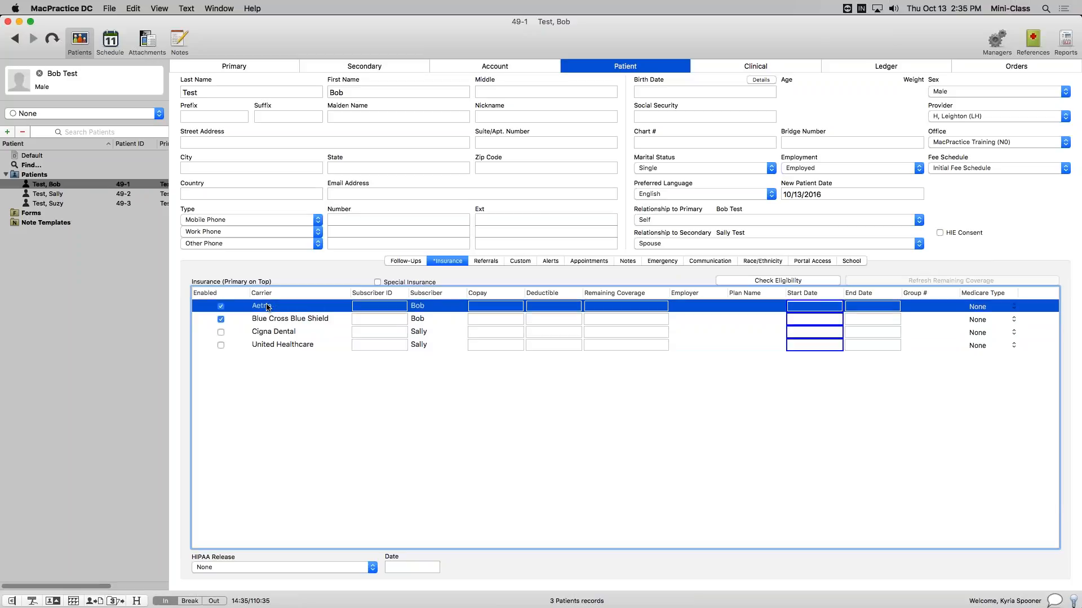
pyautogui.click(296, 320)
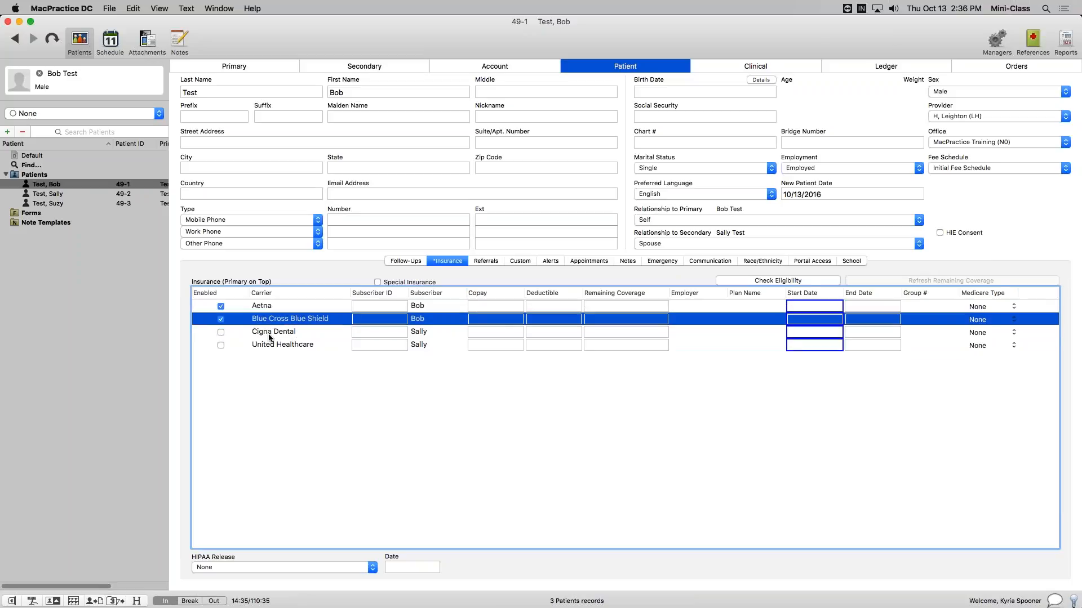
pyautogui.click(277, 334)
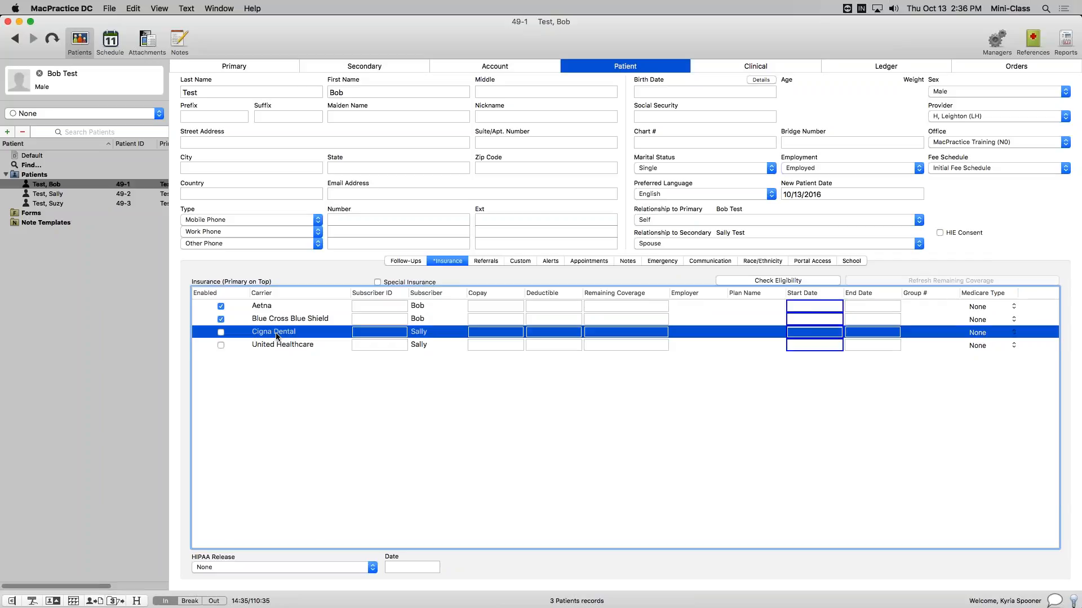
pyautogui.click(281, 346)
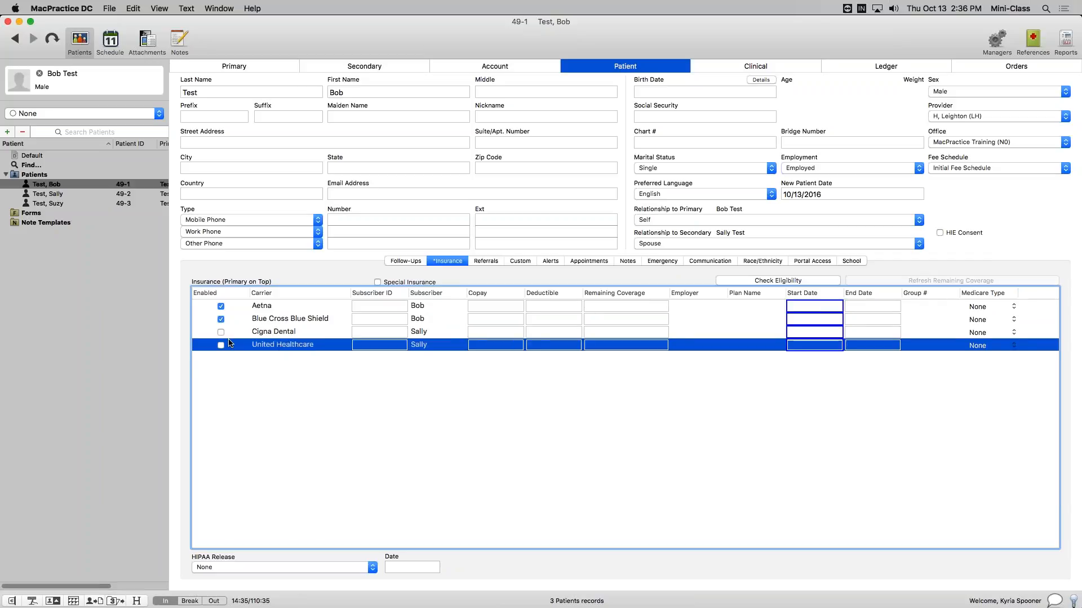
pyautogui.click(220, 328)
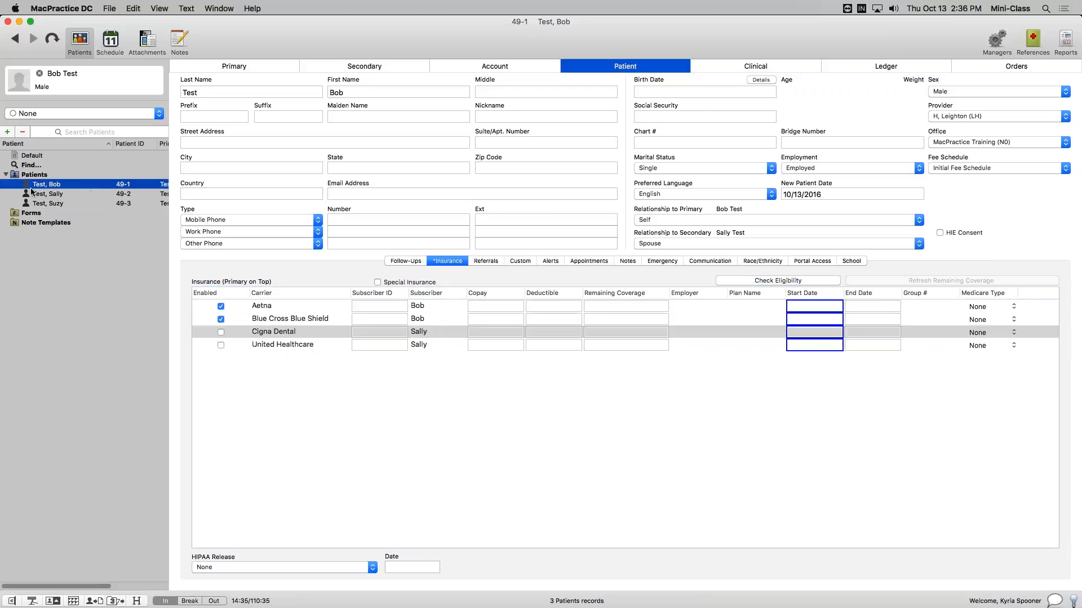
# Open the second patient's insurance list and review the order, subscriber and enabled setting of each carrier.
pyautogui.click(56, 194)
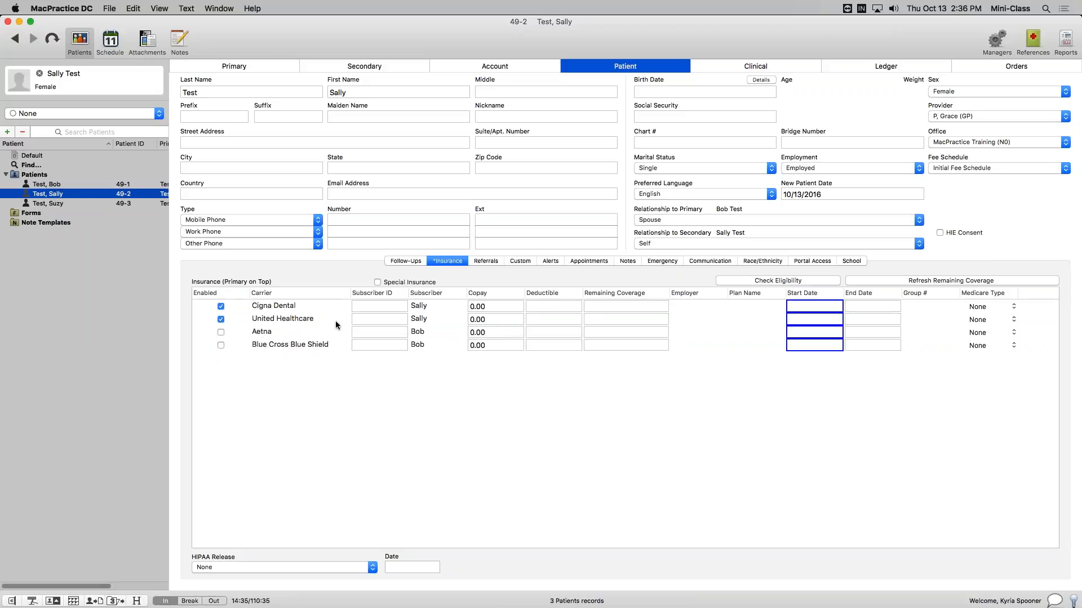
pyautogui.click(260, 306)
pyautogui.click(274, 320)
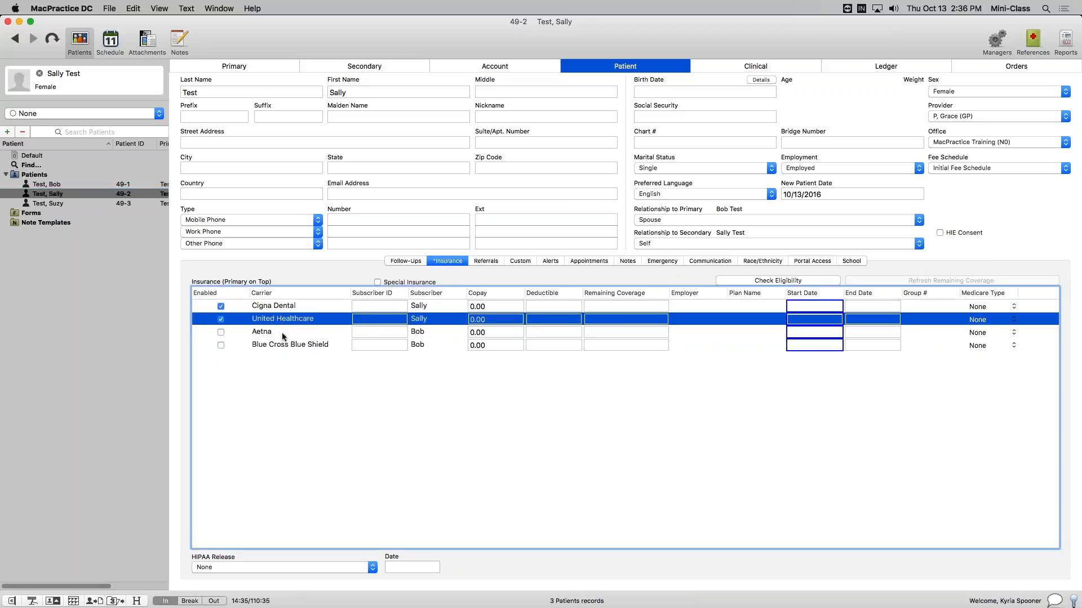
pyautogui.click(293, 346)
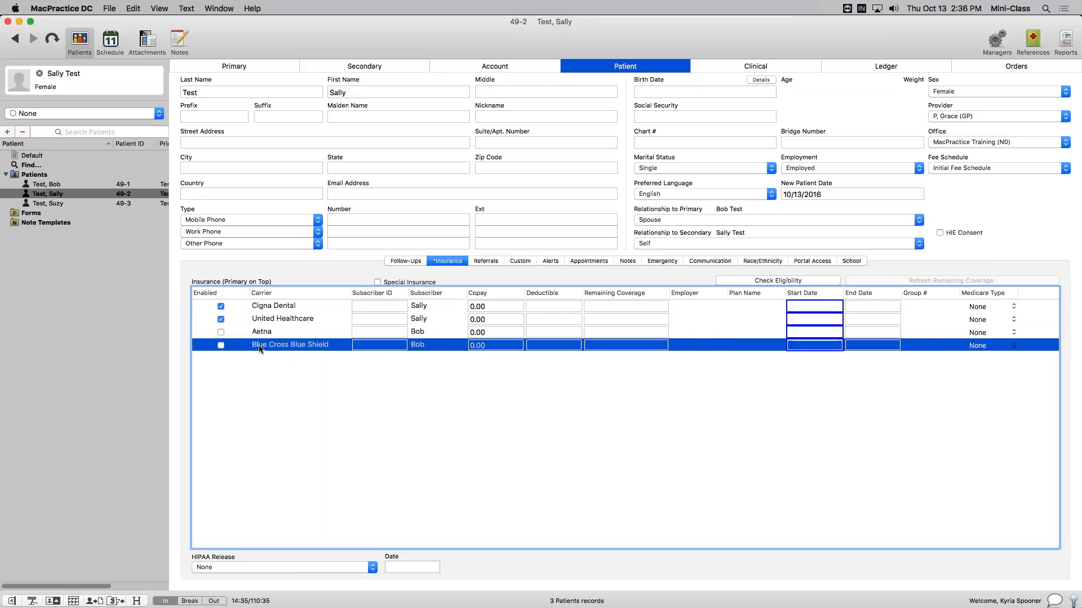
pyautogui.moveTo(260, 349)
pyautogui.mouseDown()
pyautogui.moveTo(276, 332)
pyautogui.moveTo(266, 305)
pyautogui.moveTo(265, 339)
pyautogui.mouseUp()
pyautogui.moveTo(260, 340); pyautogui.dragTo(262, 338)
pyautogui.click(221, 332)
pyautogui.click(222, 333)
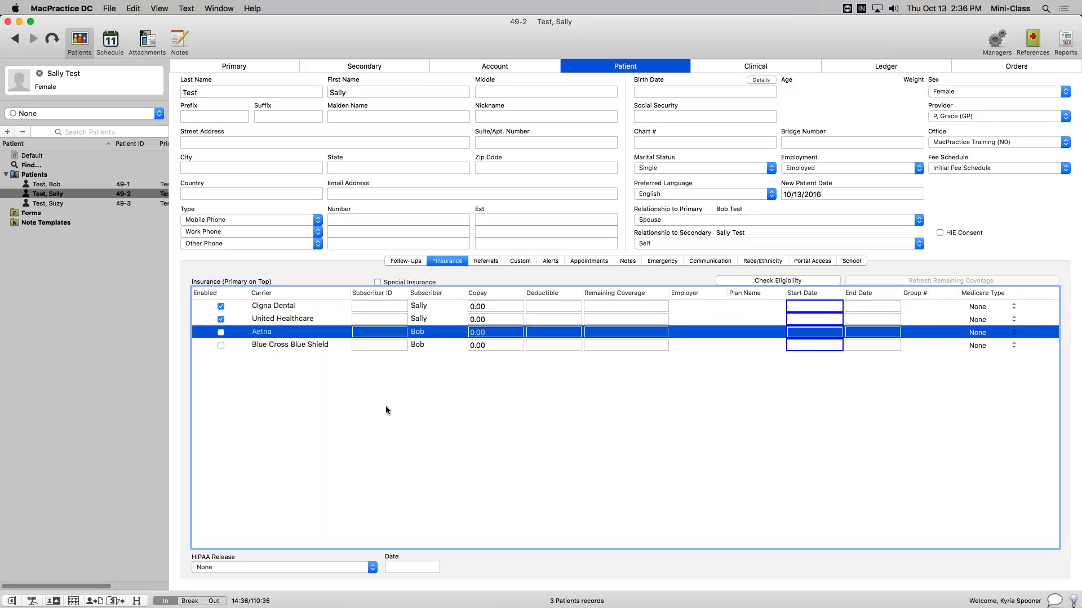
# Open the third patient's insurance list and review which parent's policies are enabled and which carrier comes first.
pyautogui.click(56, 204)
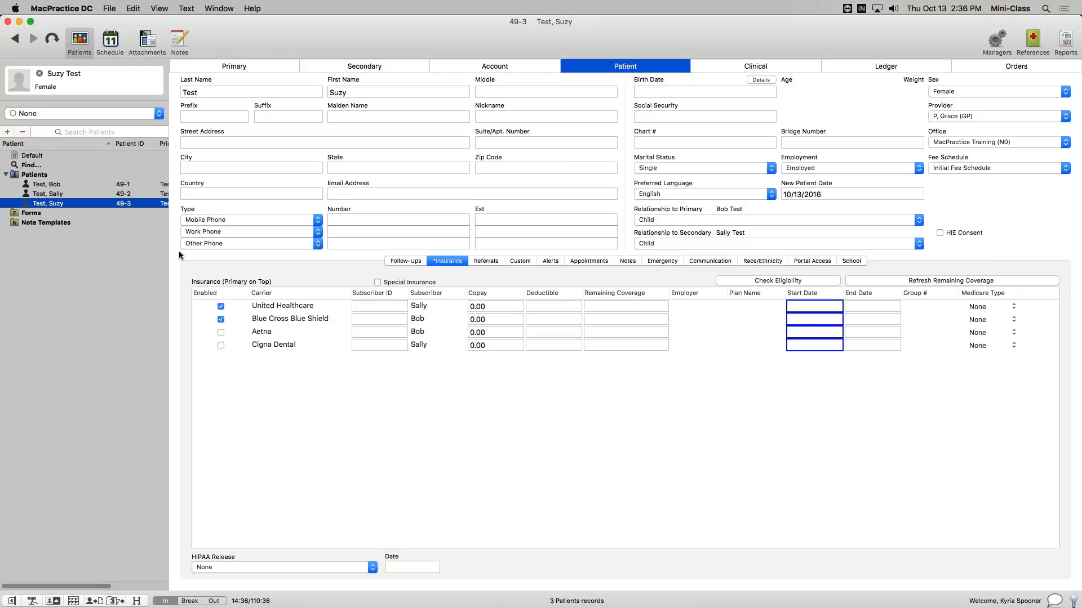
pyautogui.click(326, 305)
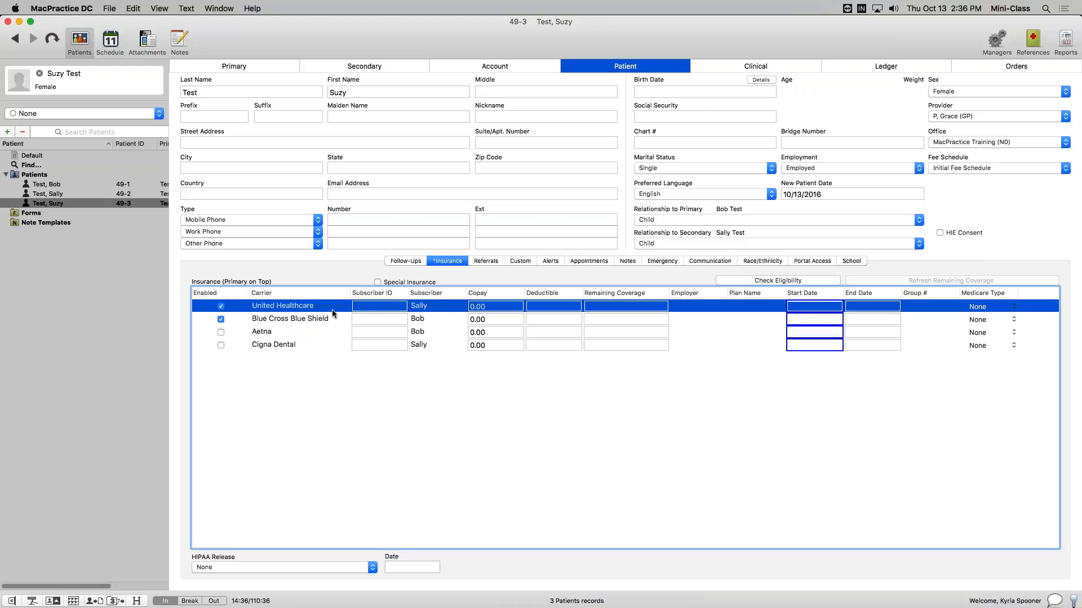
pyautogui.click(334, 319)
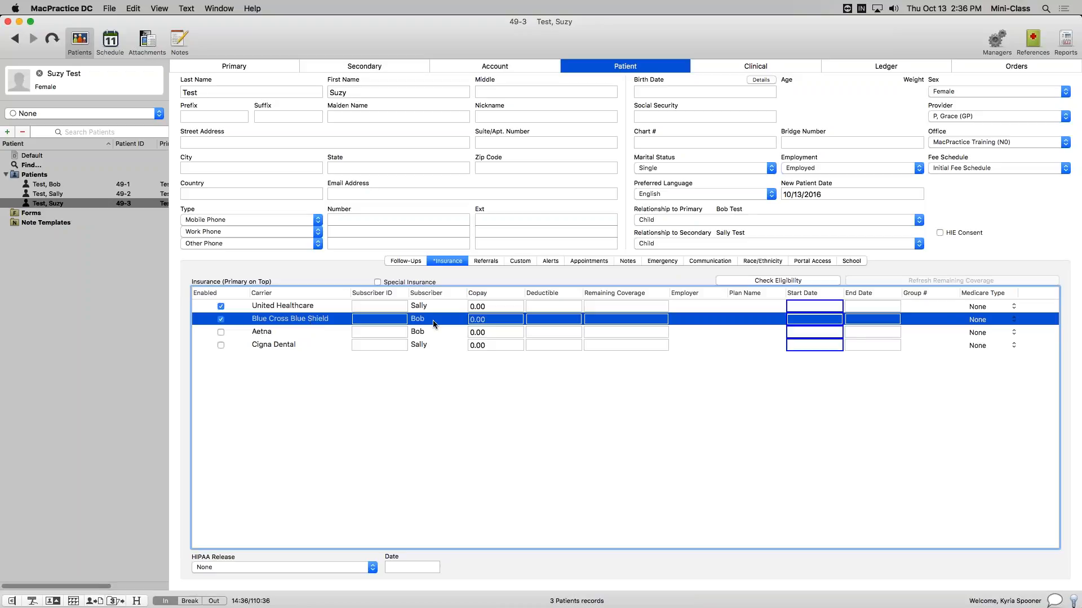
pyautogui.click(269, 333)
pyautogui.click(251, 344)
pyautogui.click(230, 332)
pyautogui.click(293, 345)
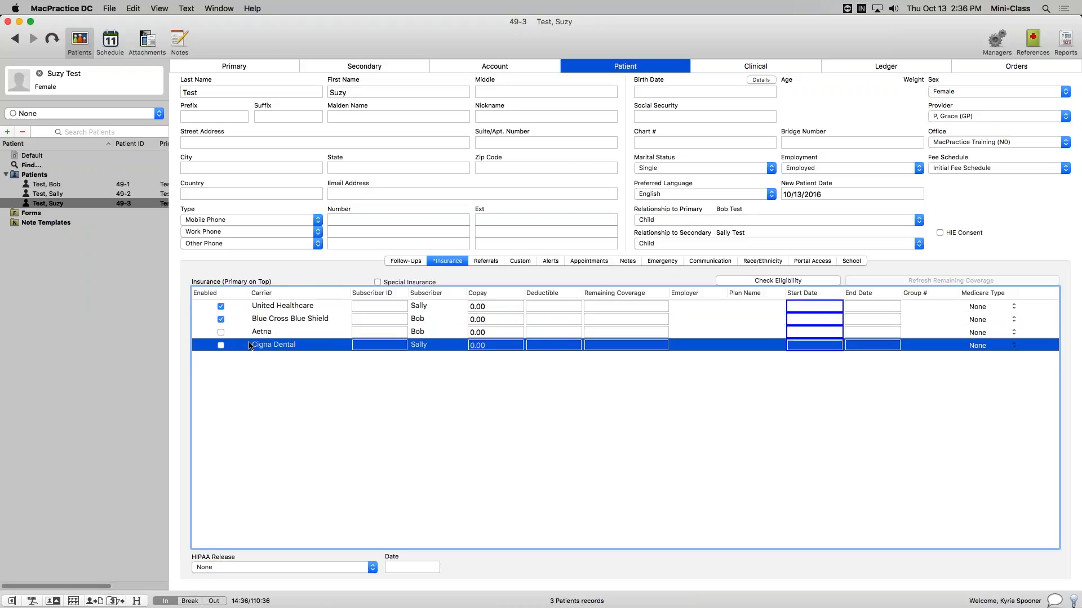
pyautogui.click(299, 320)
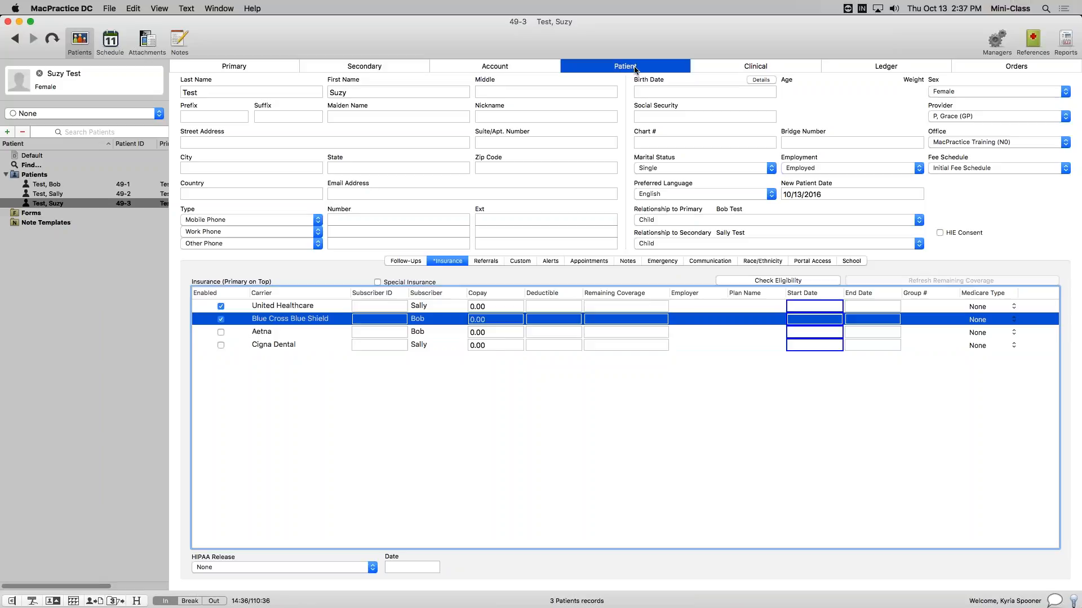
pyautogui.click(341, 303)
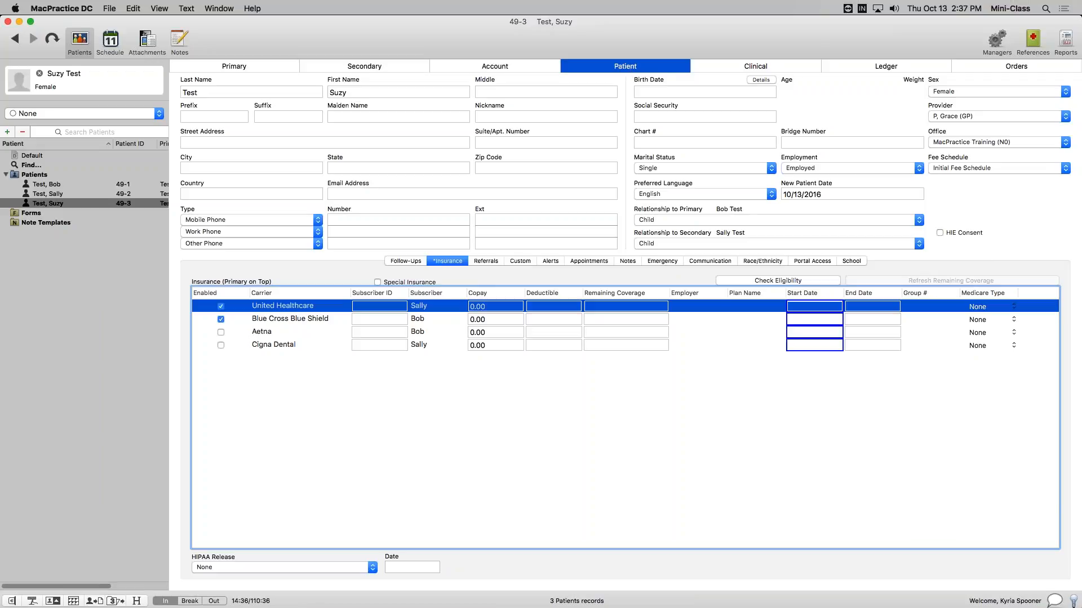
# Check the relationships to the primary and secondary guarantors for the third, second and first patients.
pyautogui.click(628, 64)
pyautogui.click(347, 93)
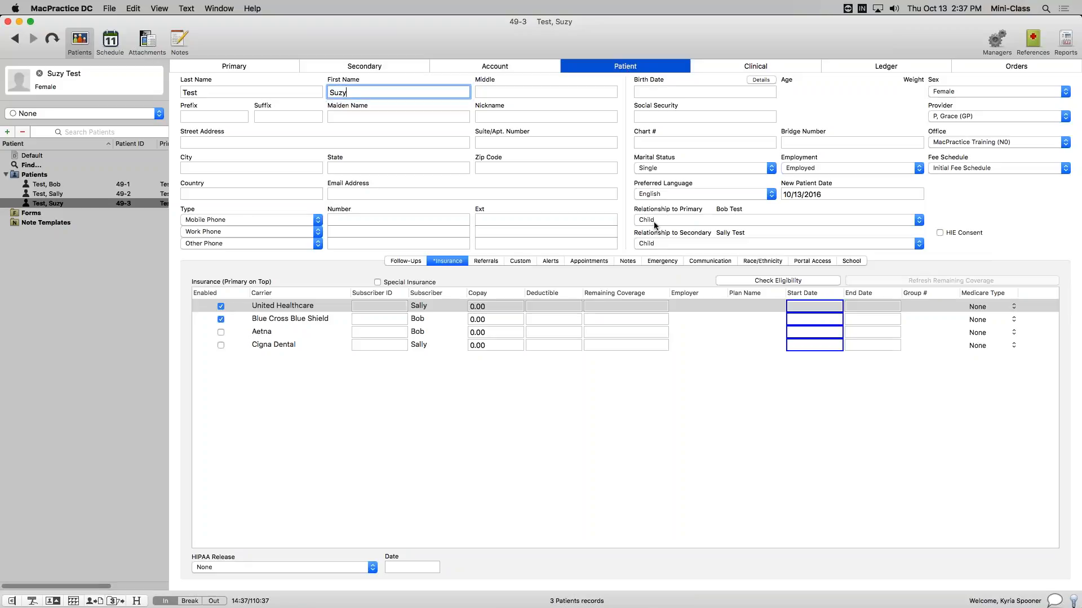
pyautogui.click(630, 68)
pyautogui.click(58, 194)
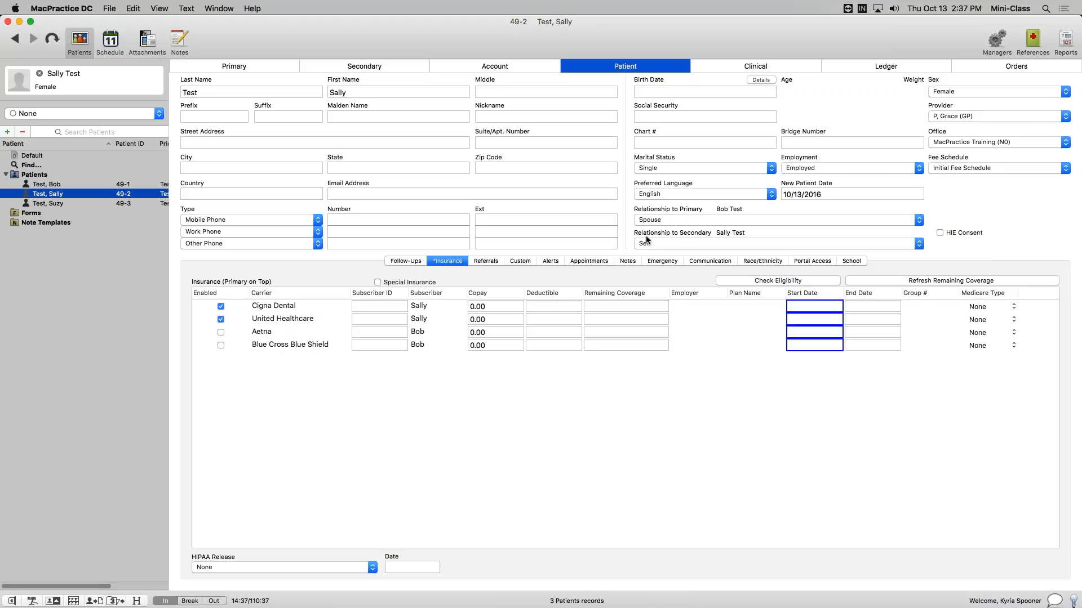
pyautogui.click(123, 186)
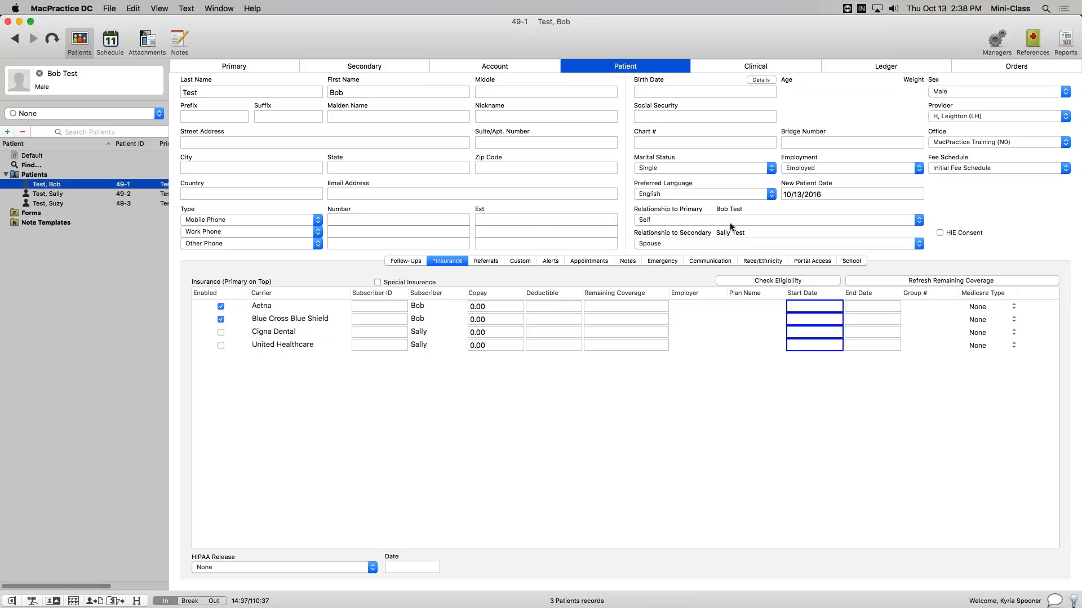
# Add a charge for procedure 0042T, ct perfusion w/contrast cbf, to the first patient's encounter ledger and save it.
pyautogui.click(894, 68)
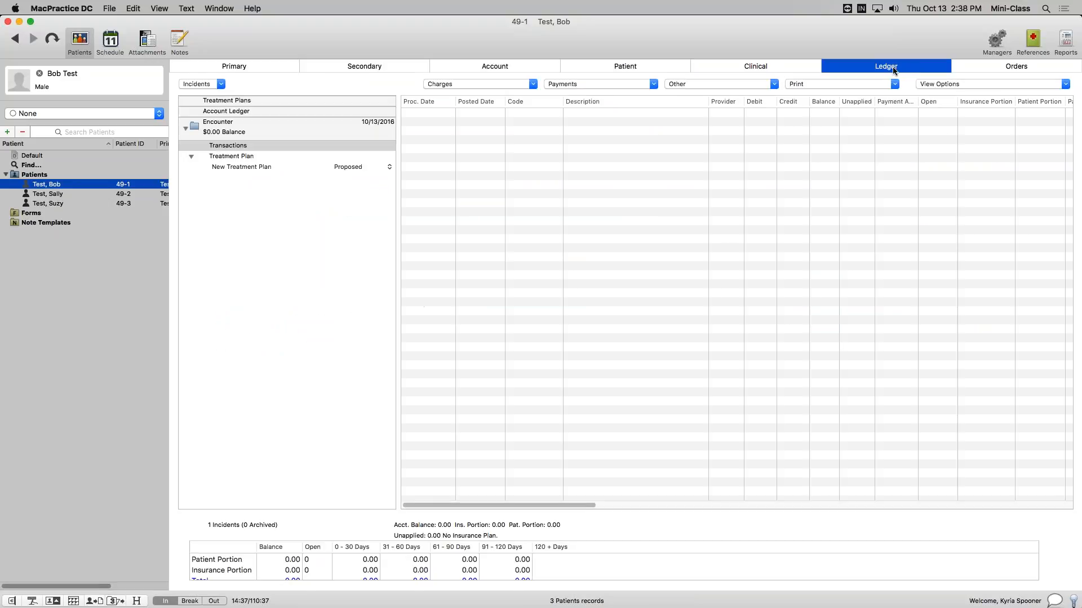
pyautogui.click(477, 84)
pyautogui.click(476, 97)
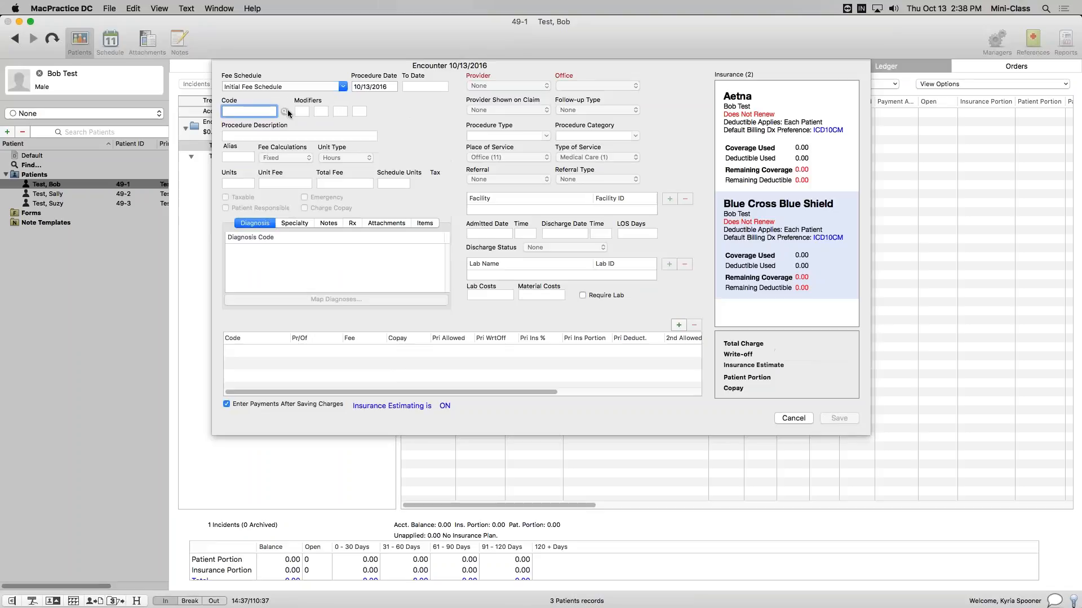
pyautogui.click(284, 112)
pyautogui.click(450, 184)
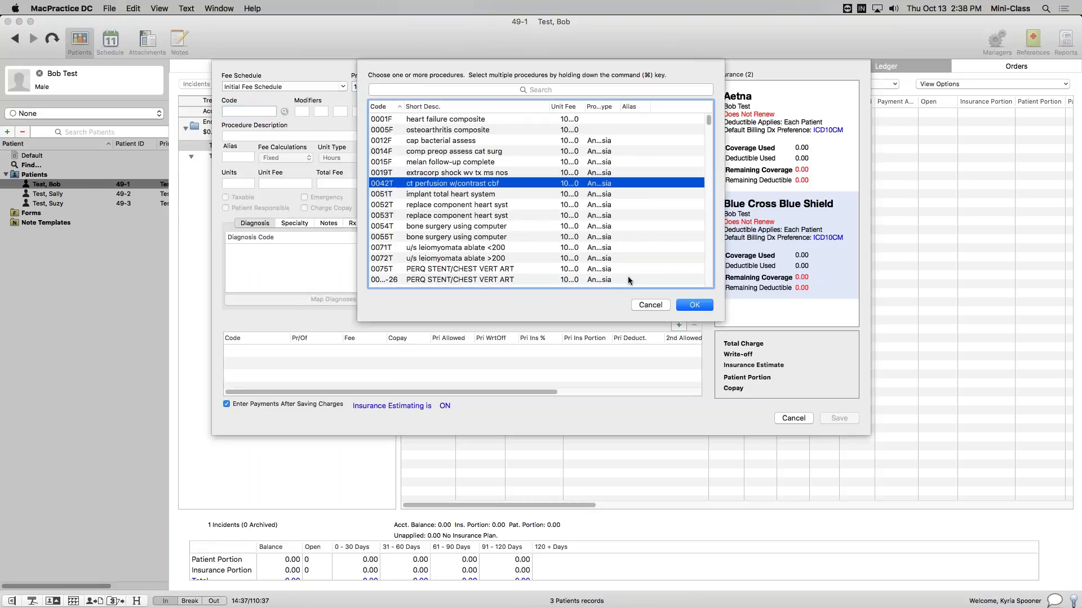
pyautogui.click(696, 308)
pyautogui.click(839, 418)
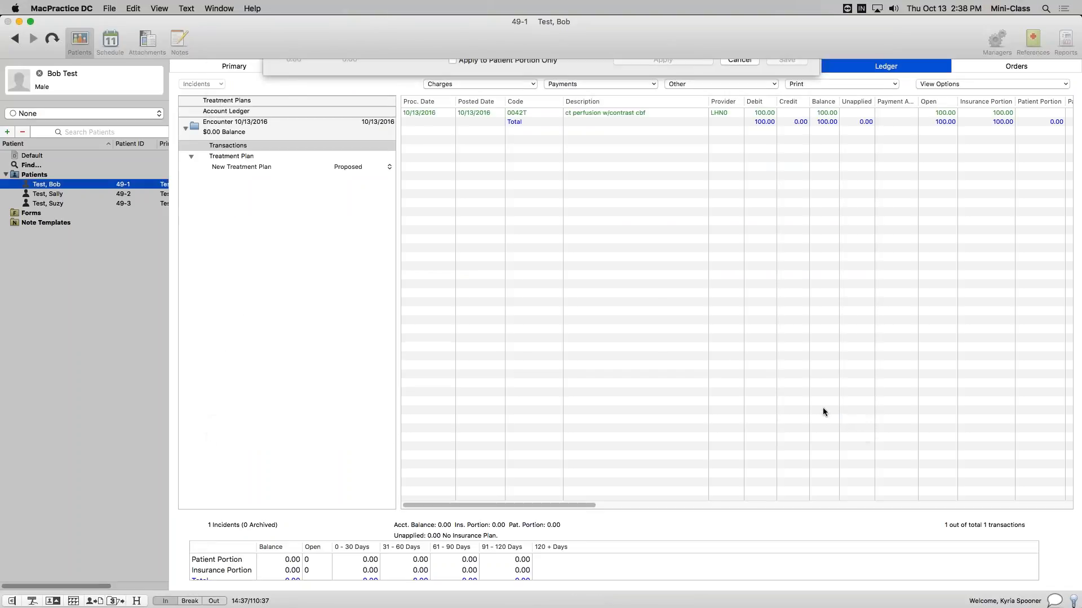
# Review the insurance claim details offered for the newly posted charge and cancel without creating a claim.
pyautogui.click(740, 306)
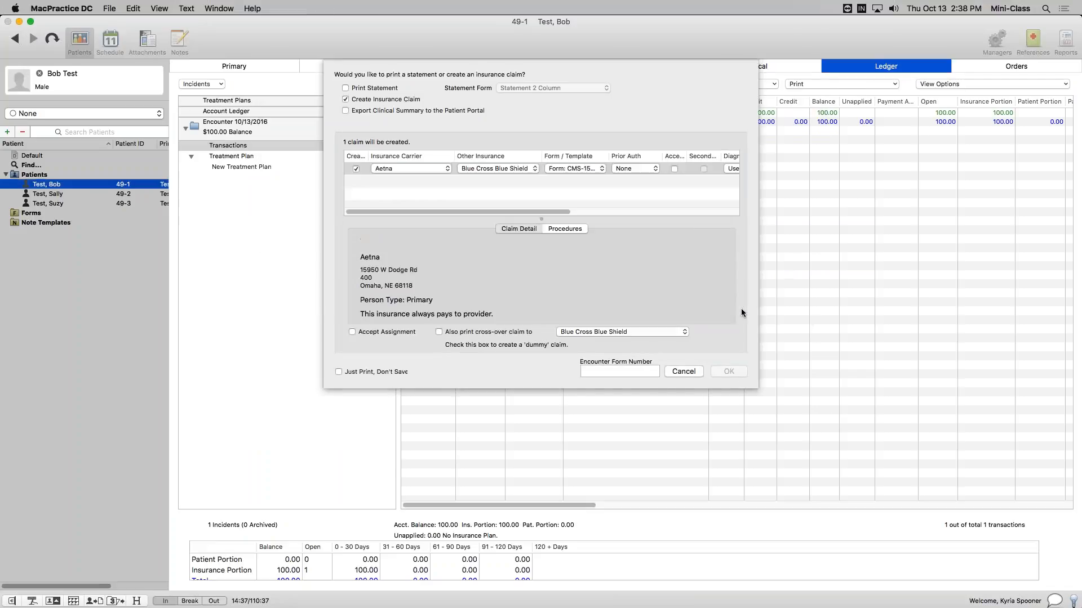
pyautogui.moveTo(758, 387); pyautogui.dragTo(810, 420)
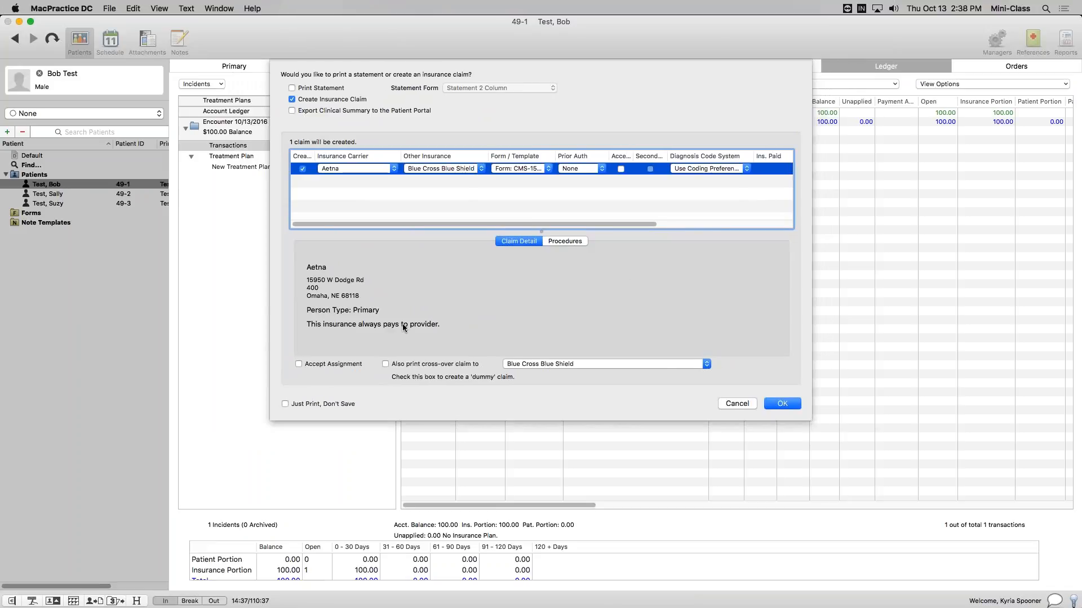
pyautogui.click(737, 404)
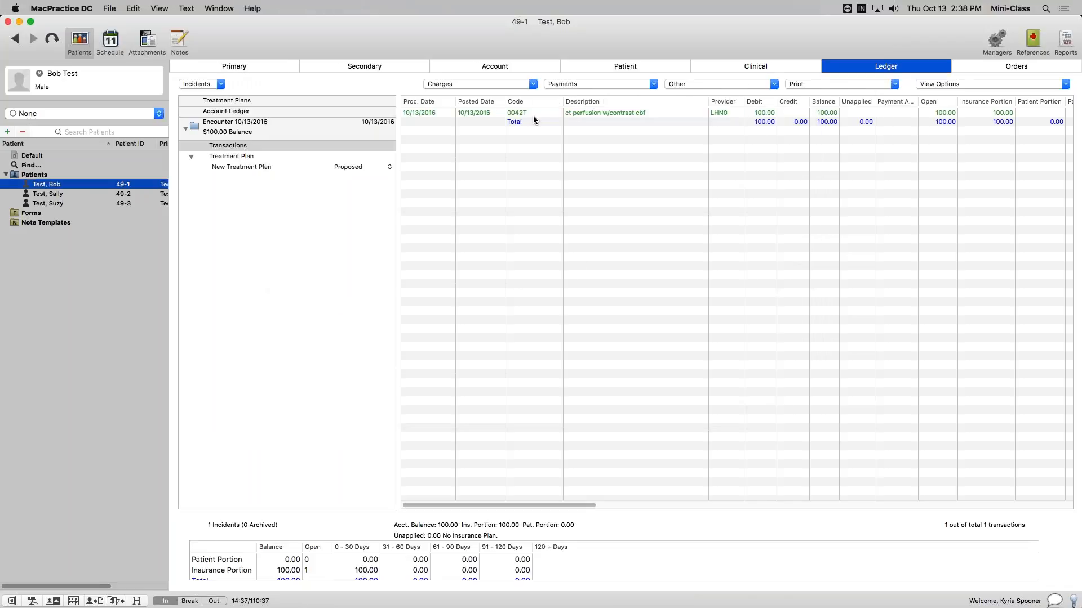
# Open a new insurance claim for charge 0042T, review its Insurance Carrier and Other Insurance choices, and cancel it.
pyautogui.click(561, 116)
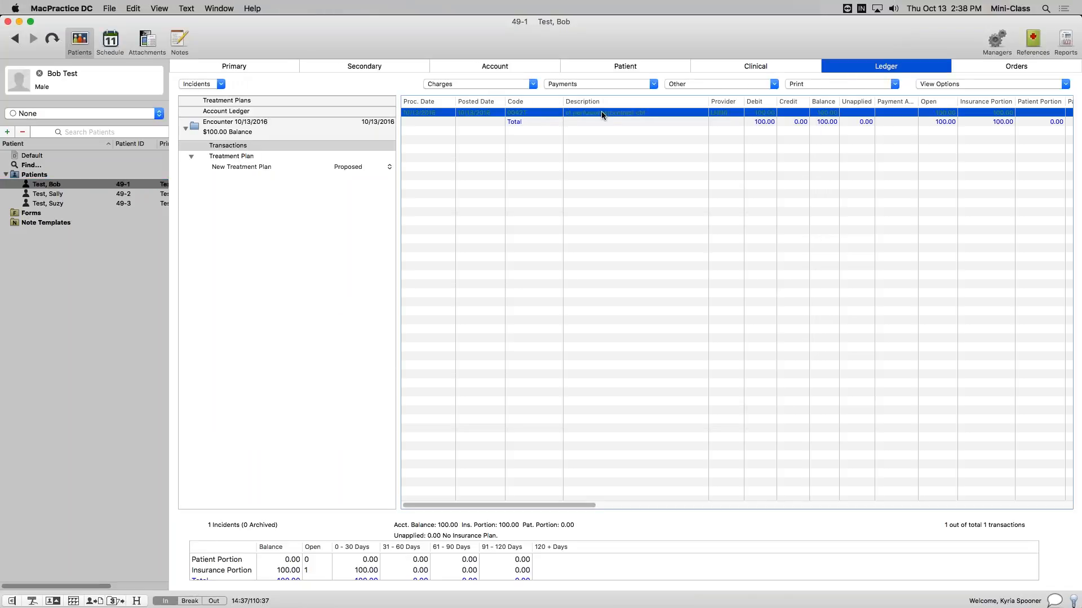
pyautogui.click(818, 84)
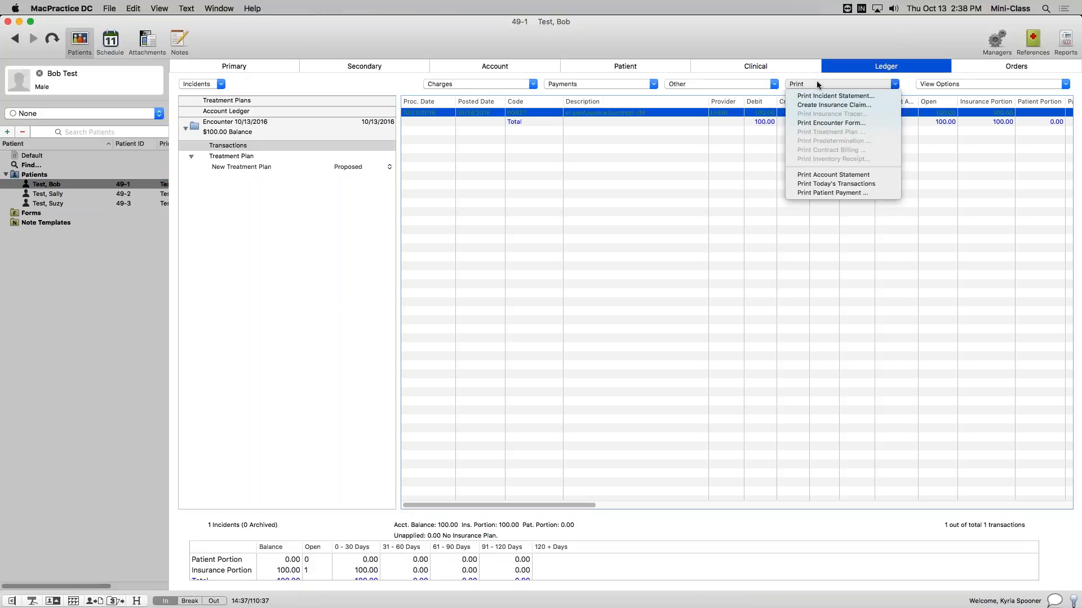
pyautogui.click(836, 105)
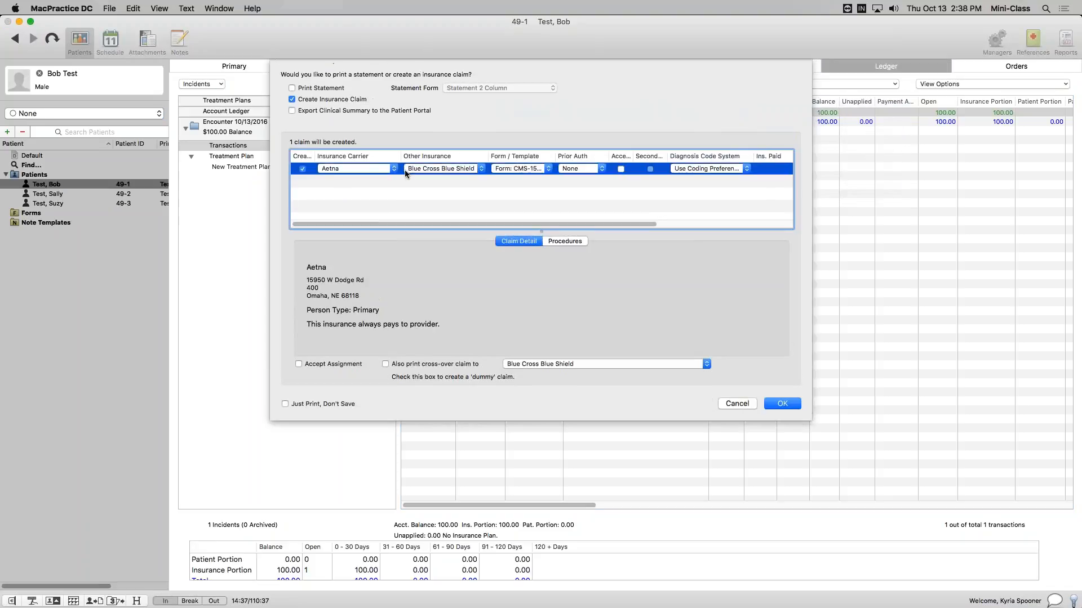
pyautogui.moveTo(318, 160); pyautogui.dragTo(347, 160)
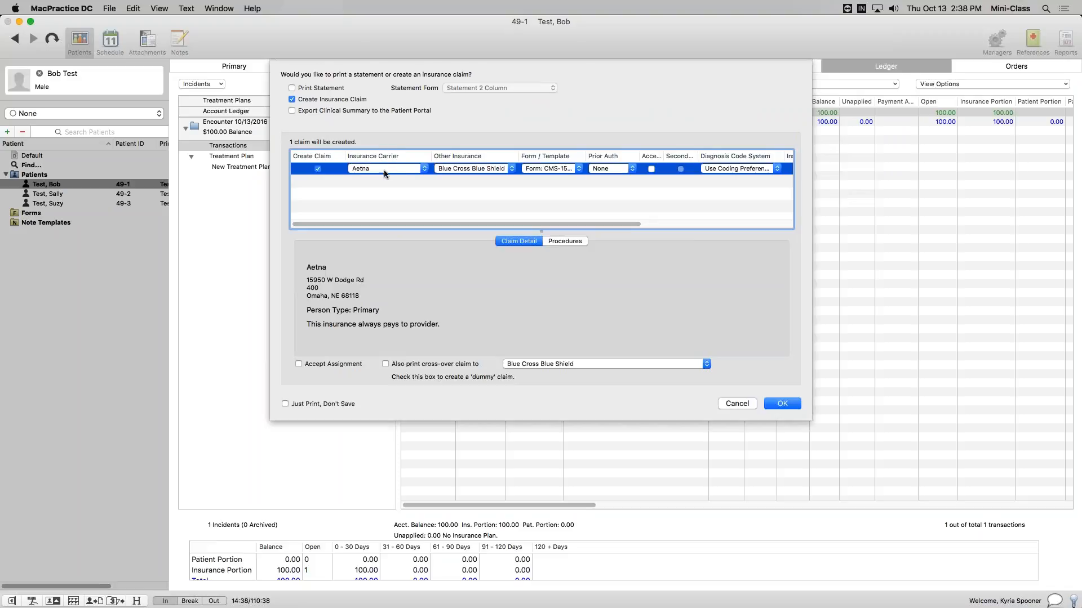
pyautogui.click(494, 168)
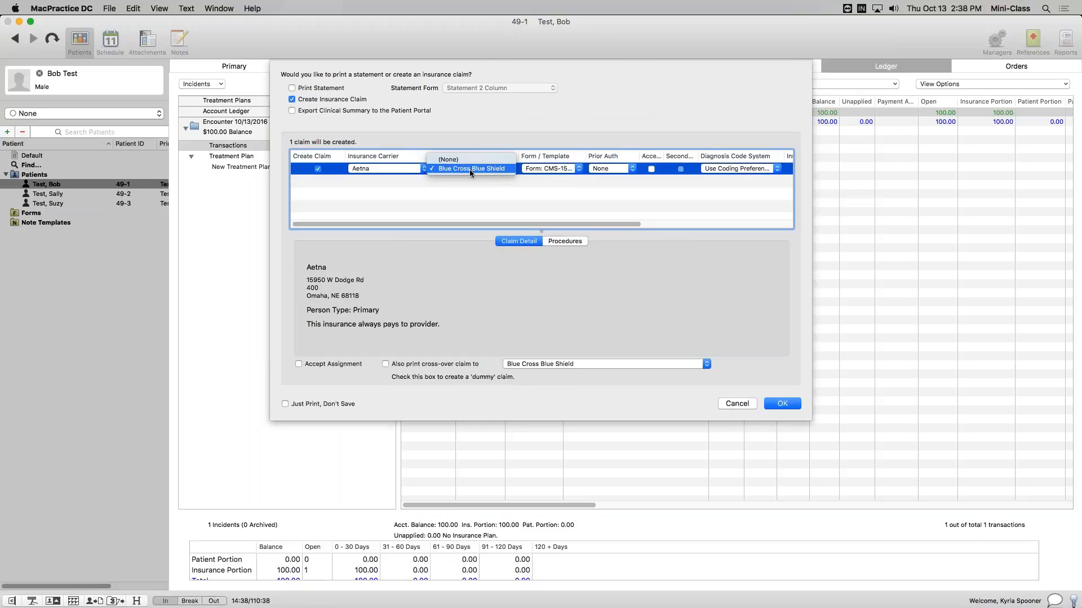
pyautogui.click(479, 169)
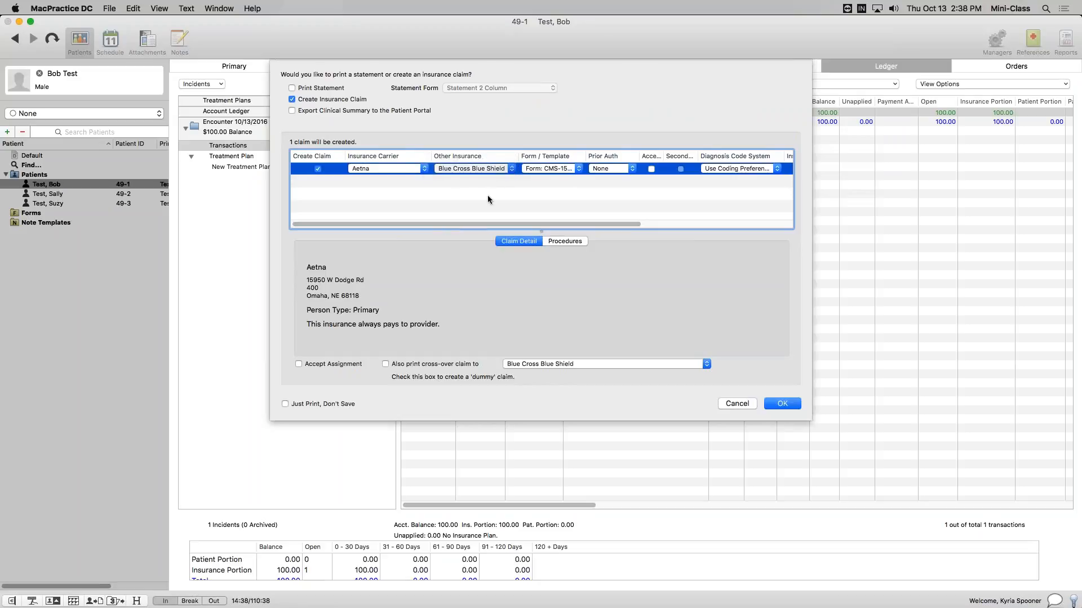
pyautogui.click(737, 405)
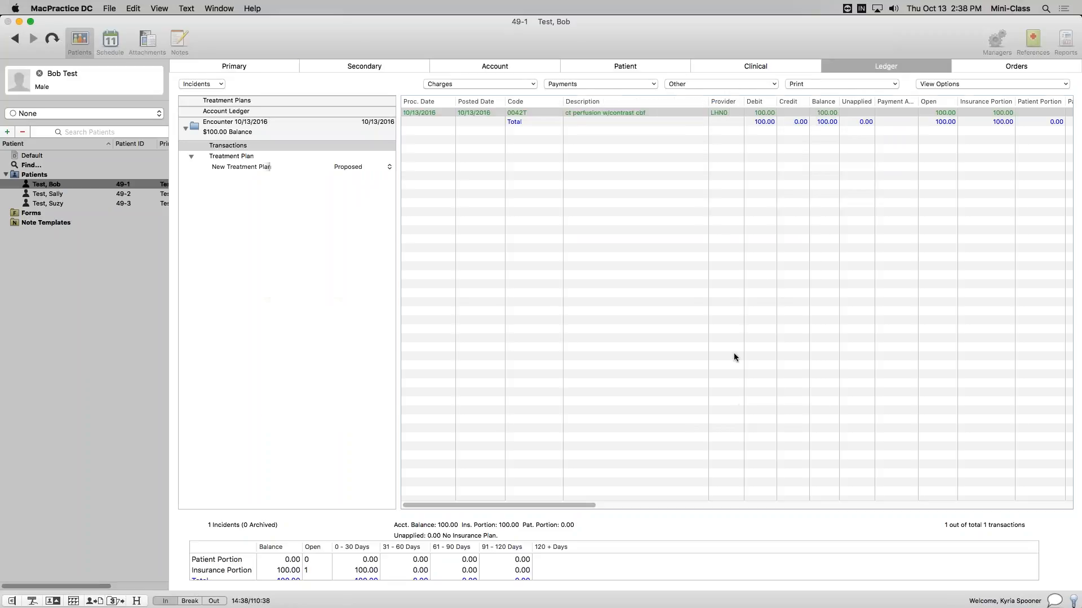
# Review the first patient's insurance list, comparing the disabled Cigna Dental and United Healthcare policies with the enabled Aetna and Blue Cross Blue Shield ones.
pyautogui.click(637, 65)
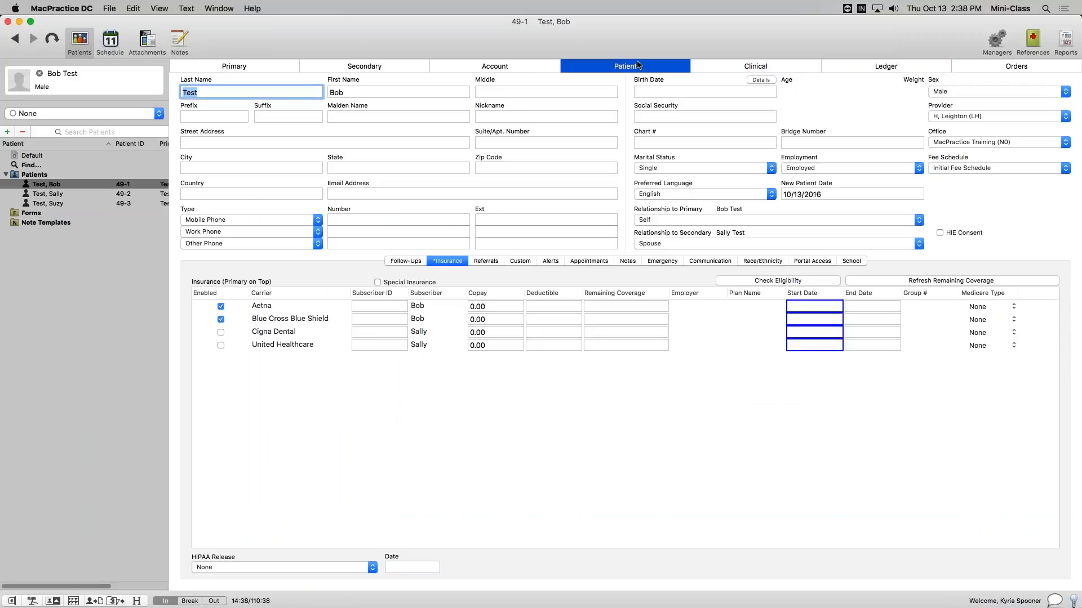
pyautogui.click(344, 92)
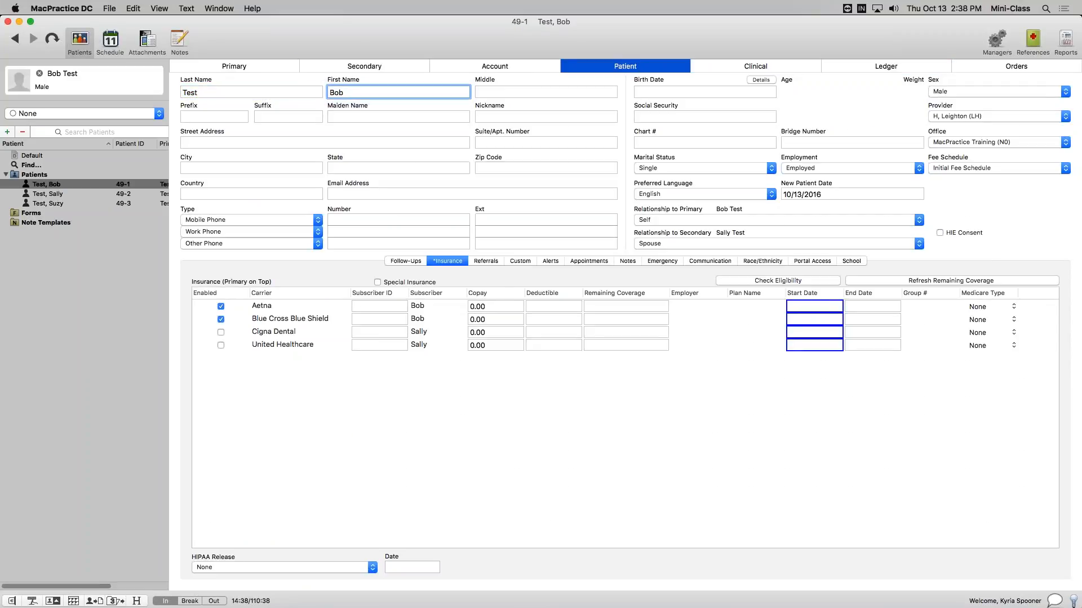
pyautogui.click(245, 333)
pyautogui.click(243, 343)
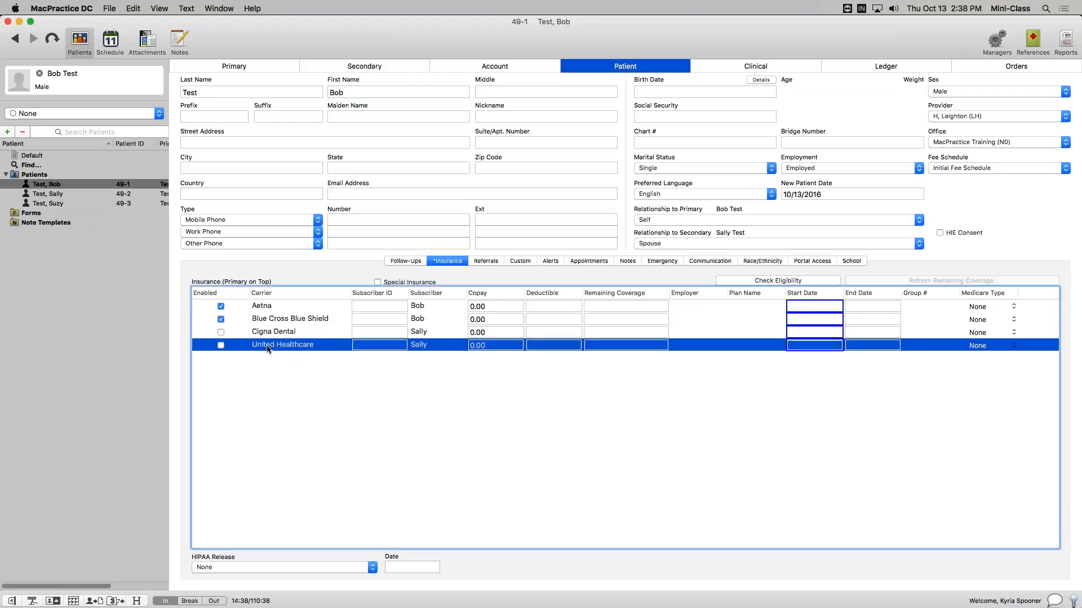
pyautogui.click(284, 307)
pyautogui.click(293, 321)
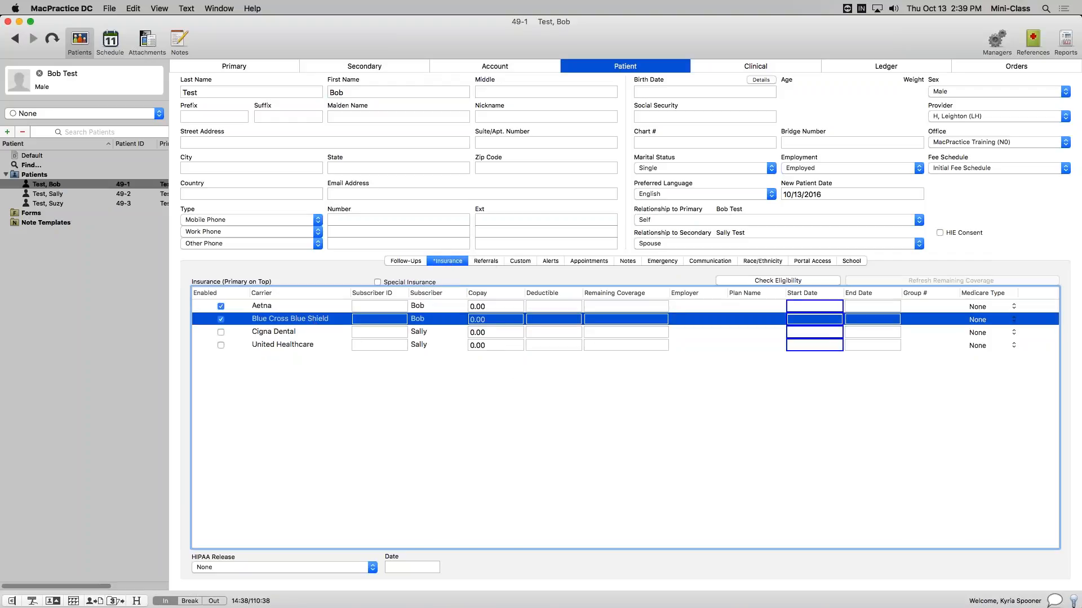
# Create and print an Aetna insurance claim for charge 0042T on form CMS-1500 (02/12) Only NPI, with Blue Cross Blue Shield as other insurance.
pyautogui.click(886, 66)
pyautogui.click(876, 85)
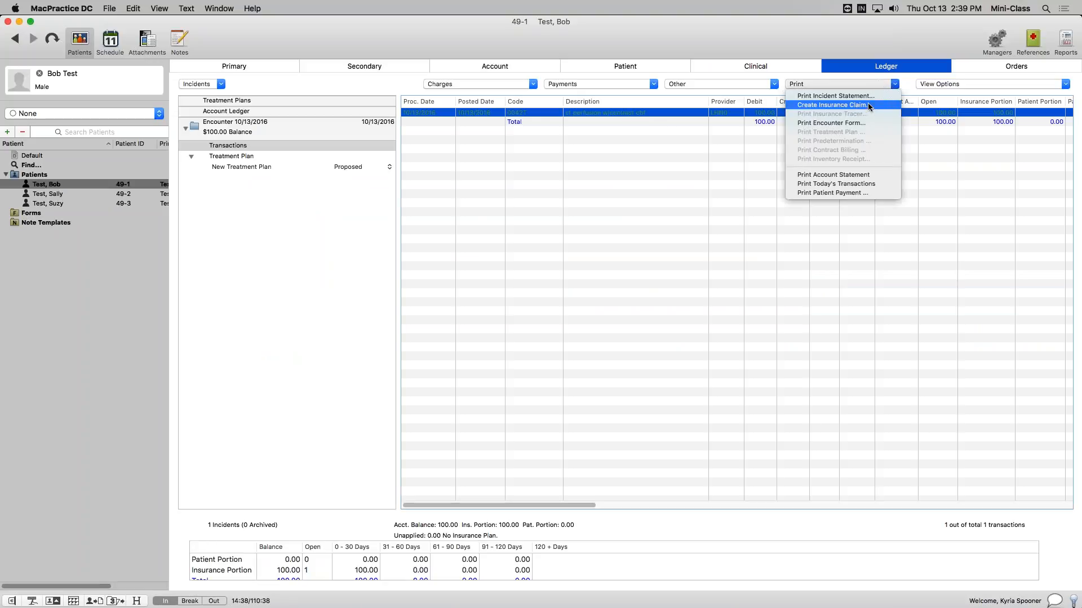
pyautogui.click(868, 105)
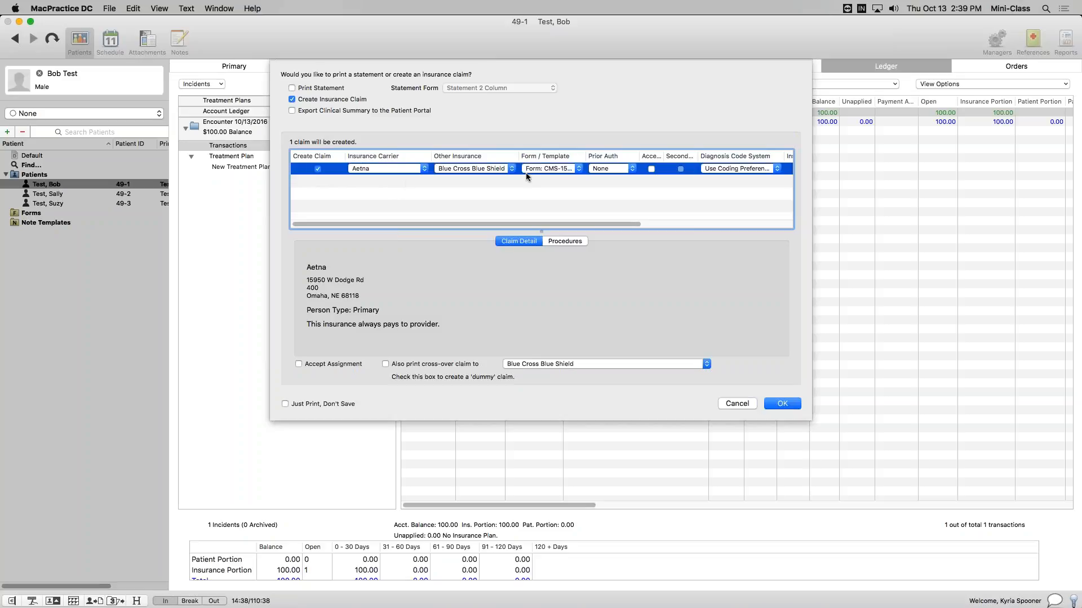
pyautogui.click(554, 169)
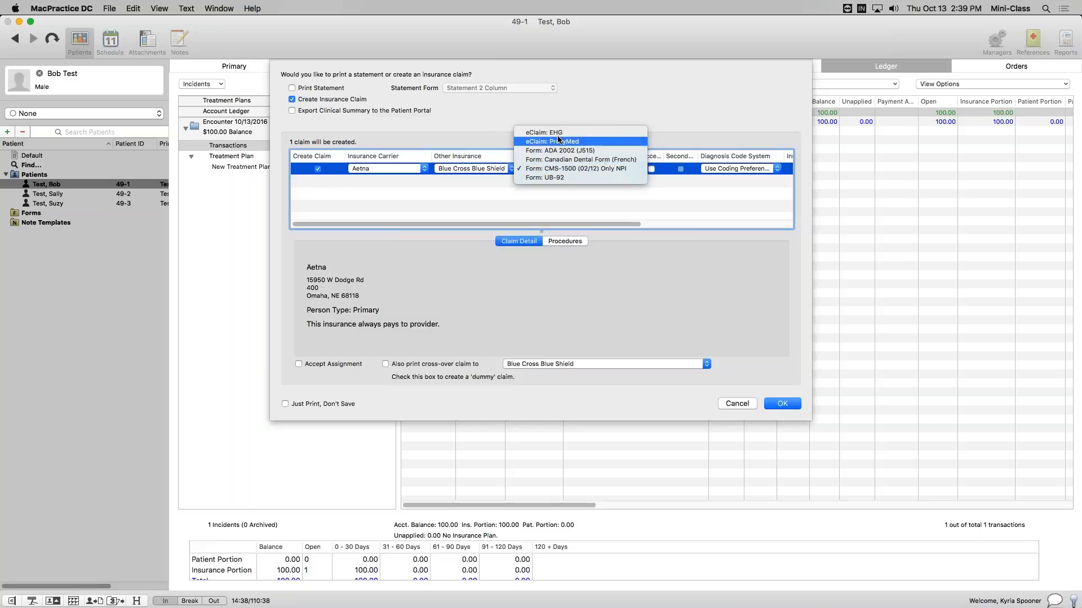
pyautogui.click(706, 219)
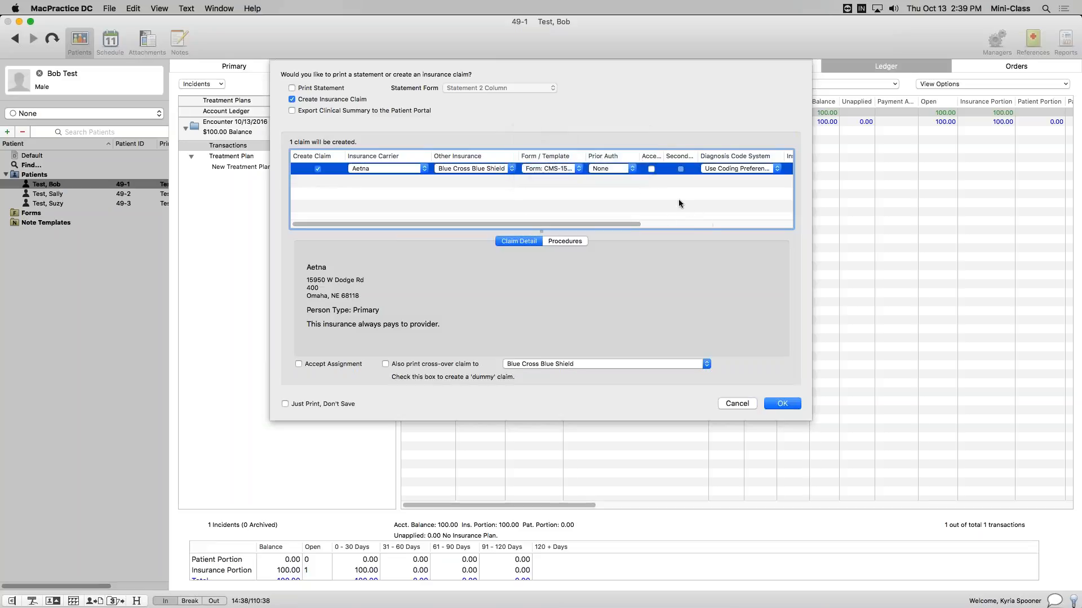
pyautogui.click(651, 169)
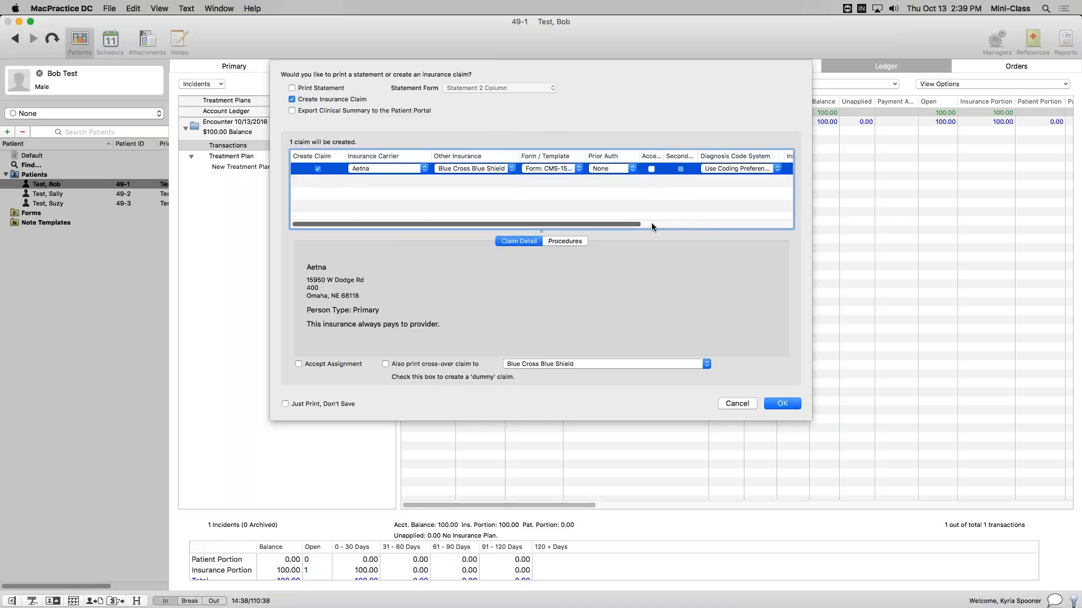
pyautogui.click(391, 169)
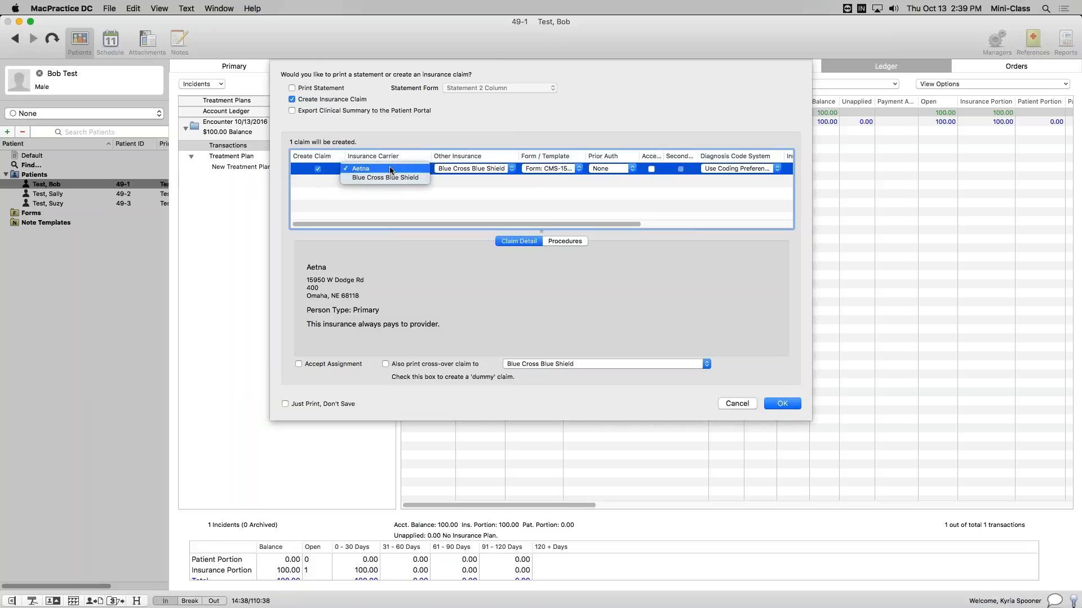
pyautogui.click(460, 134)
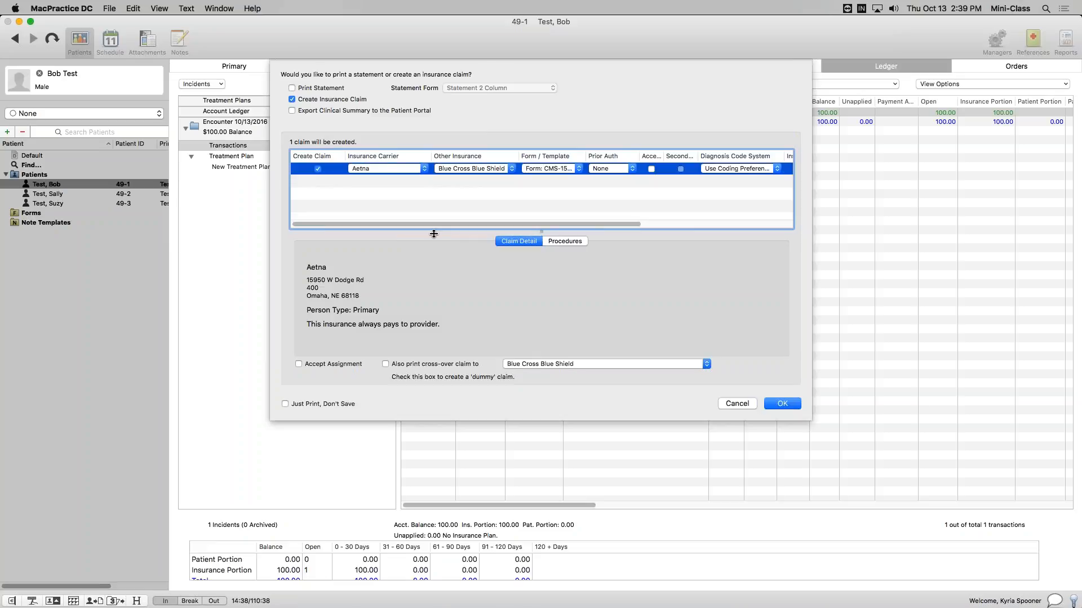
pyautogui.click(790, 407)
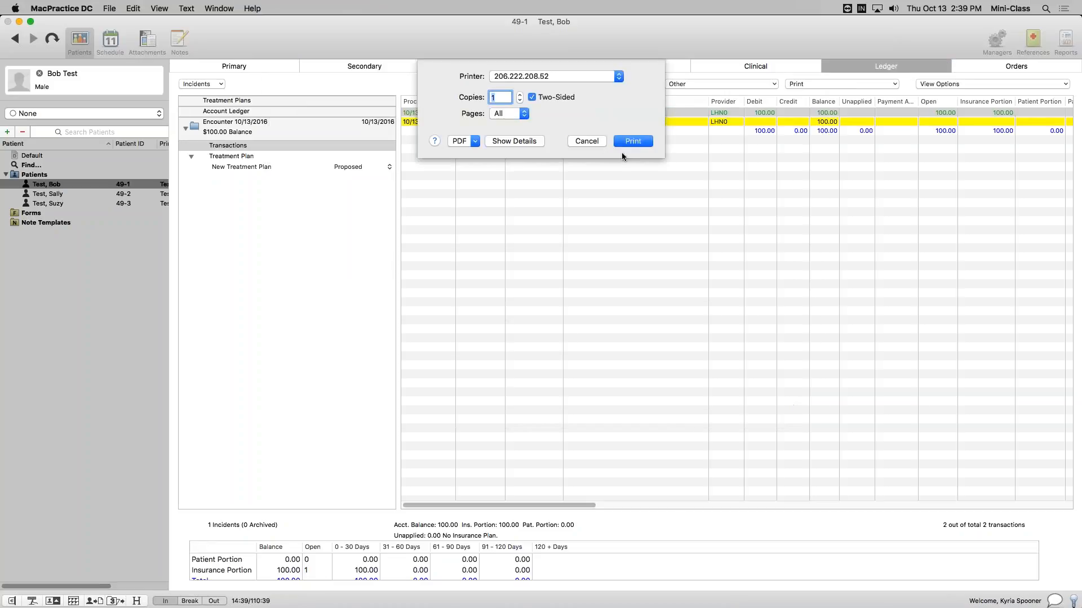
pyautogui.click(625, 140)
# Set the status of the Aetna insurance claim to Paid/Closed.
pyautogui.click(624, 122)
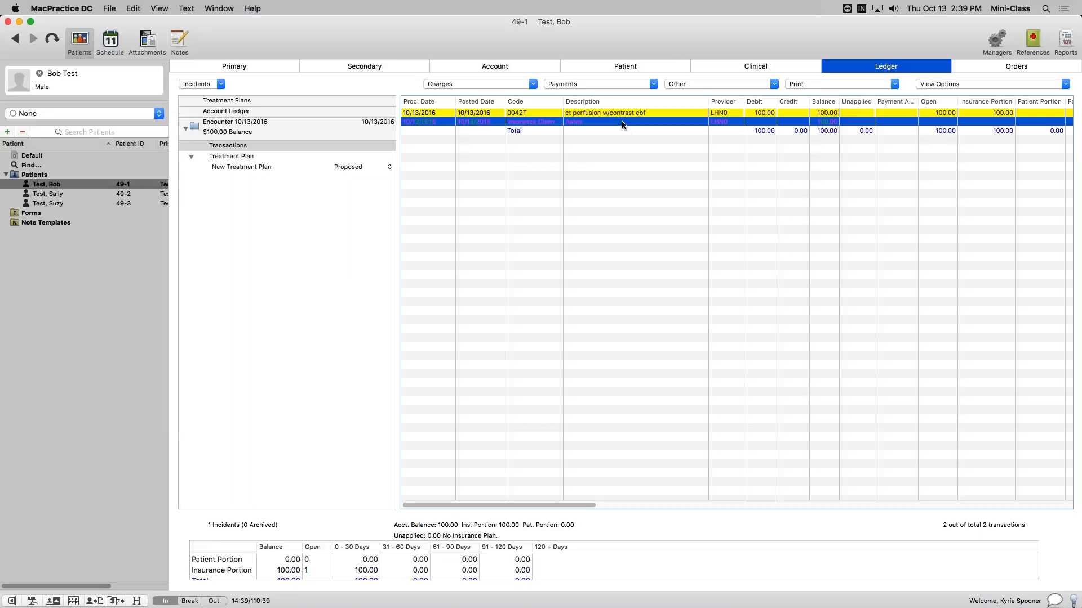
pyautogui.click(742, 83)
pyautogui.click(733, 192)
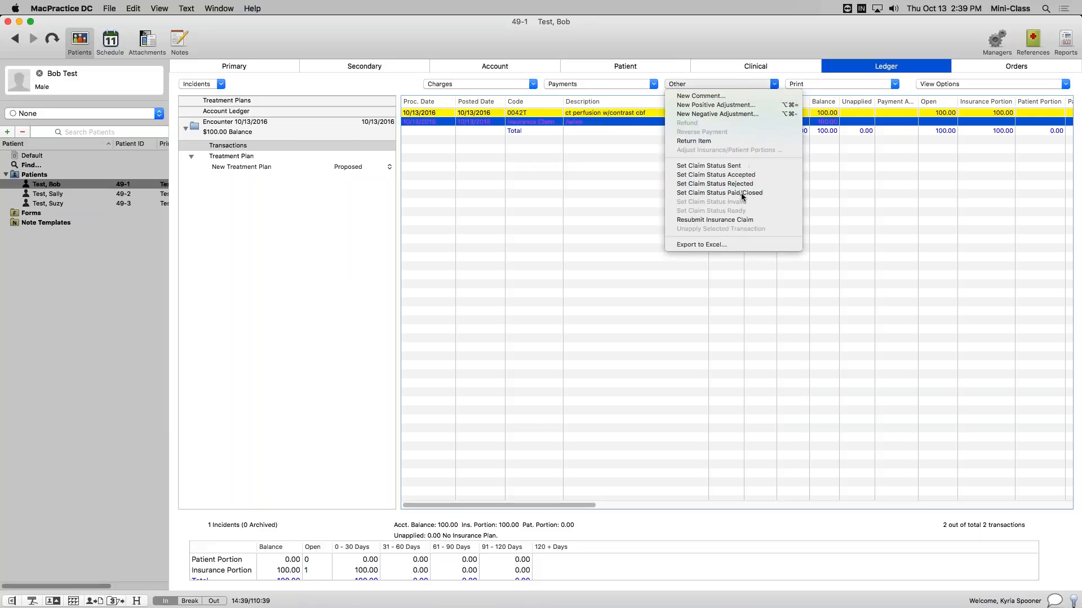
# Open another claim for charge 0042T, review its carrier, other insurance and Secondary setting, and cancel it.
pyautogui.click(608, 113)
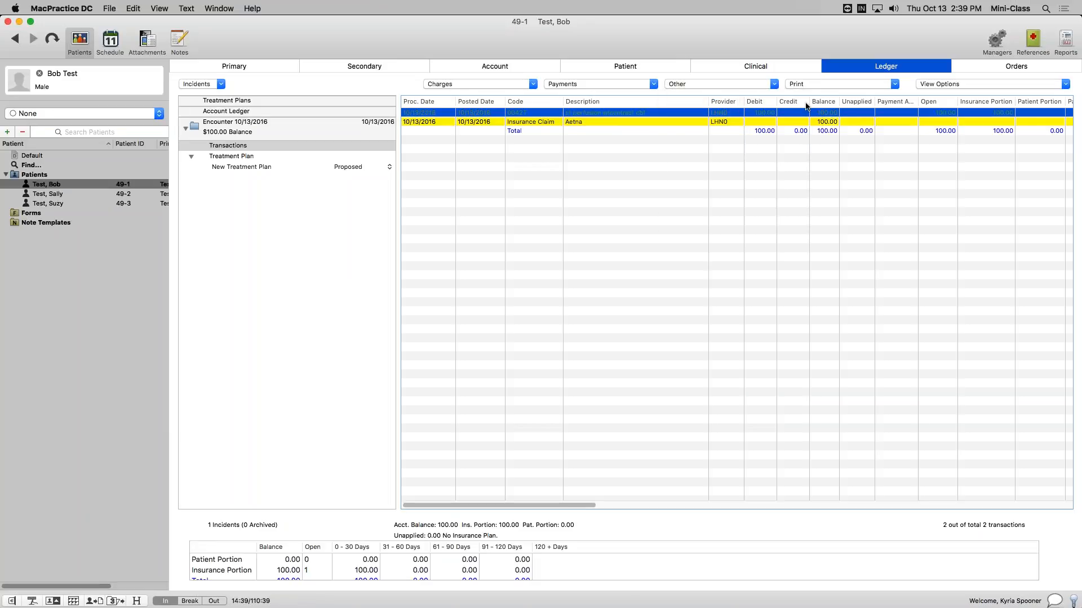
pyautogui.click(866, 87)
pyautogui.click(843, 106)
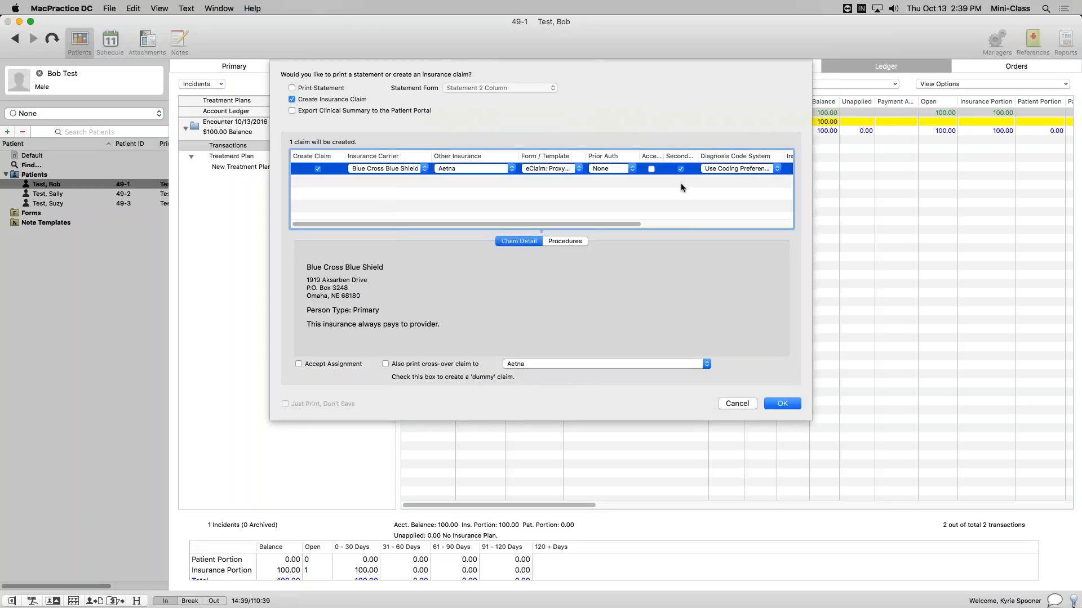
pyautogui.moveTo(697, 156); pyautogui.dragTo(722, 156)
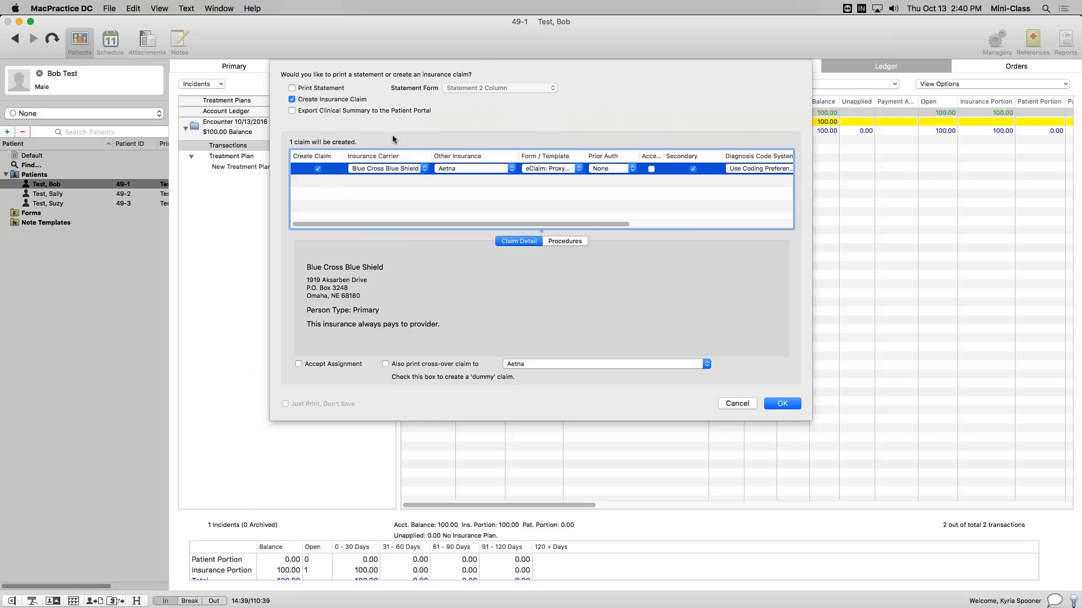
pyautogui.click(469, 168)
pyautogui.click(508, 199)
pyautogui.click(735, 404)
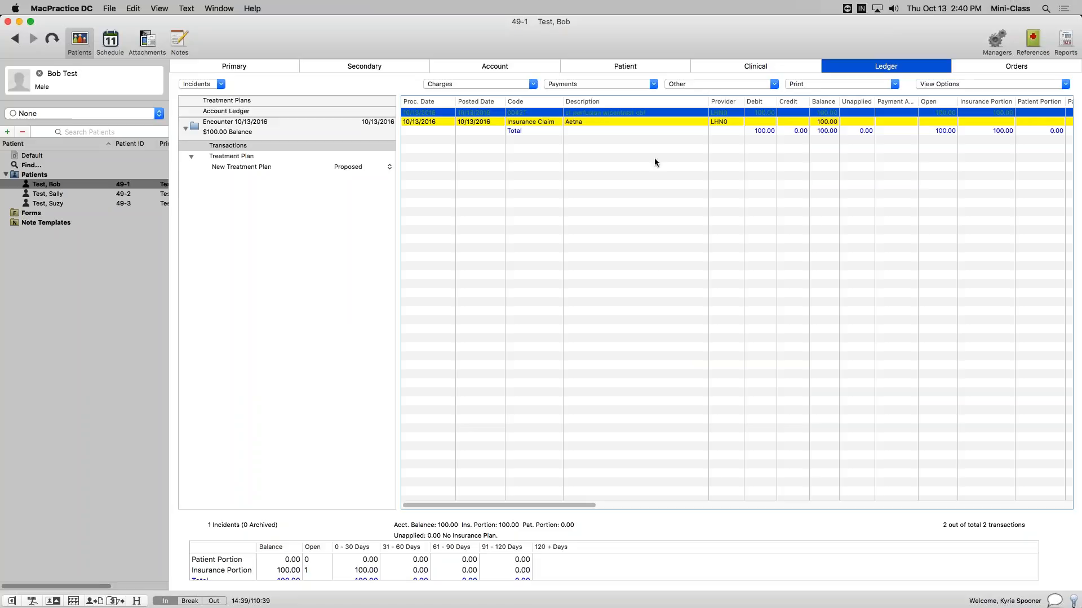
# Set the status of the Aetna insurance claim to Sent.
pyautogui.click(659, 123)
pyautogui.click(727, 84)
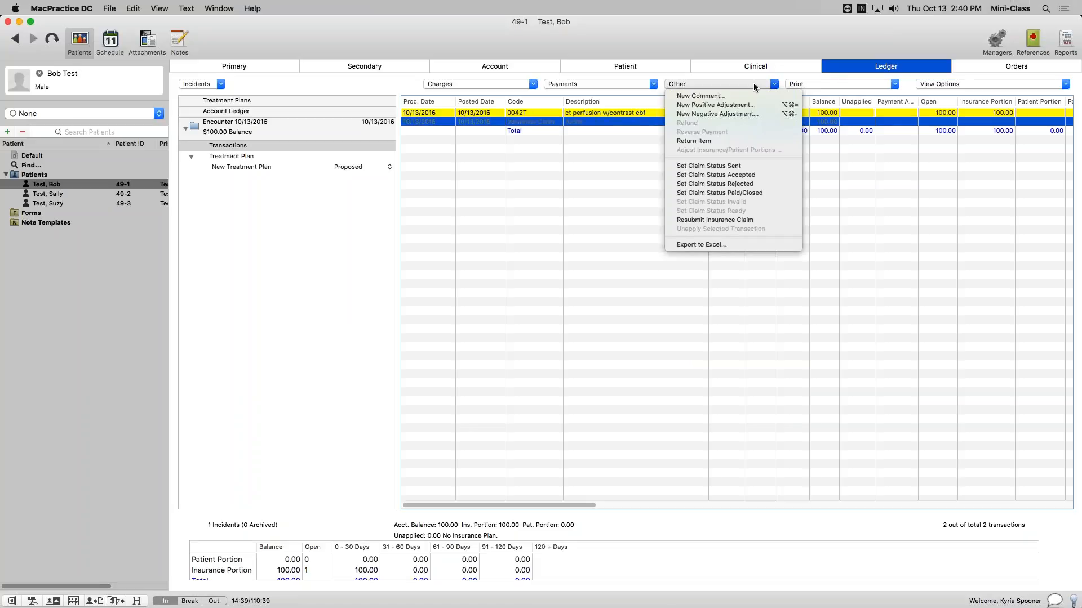
pyautogui.click(736, 166)
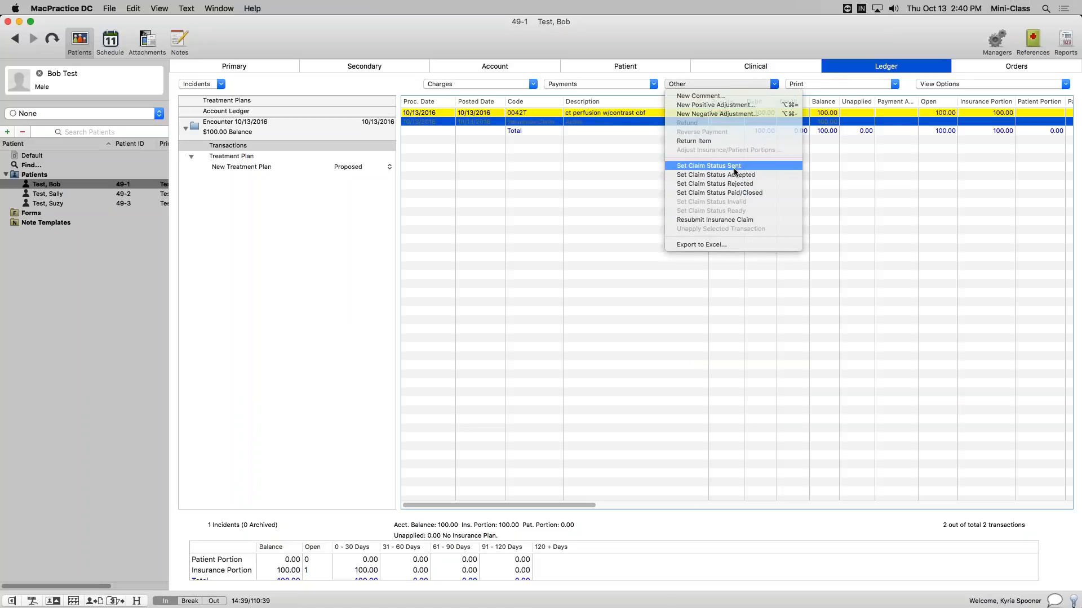
# Start an insurance payment for the Aetna claim, entering the check number and a check amount of 50.00.
pyautogui.click(576, 122)
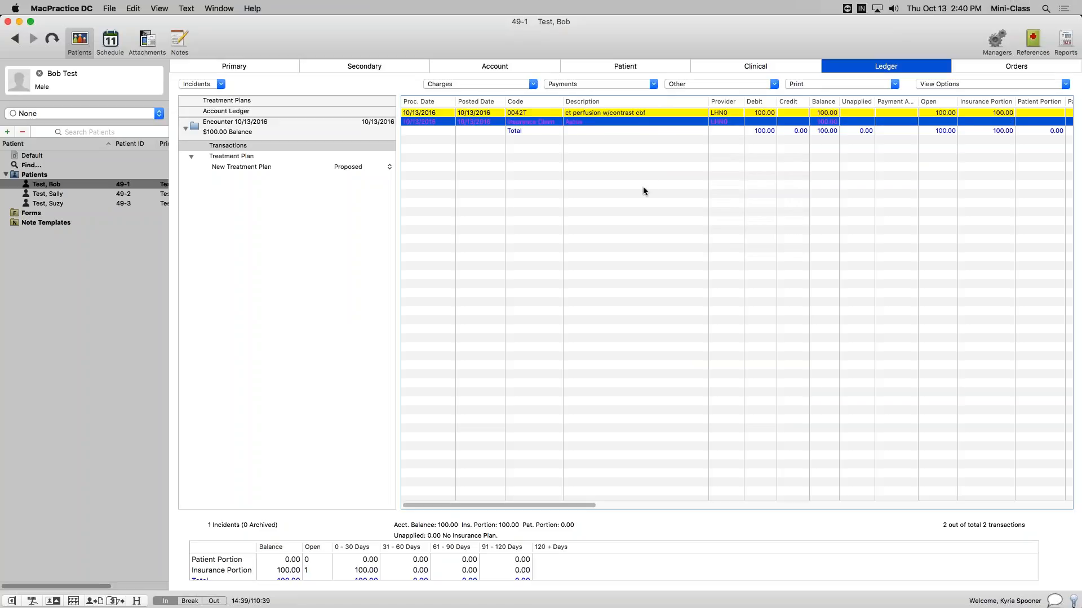
pyautogui.click(598, 84)
pyautogui.click(604, 138)
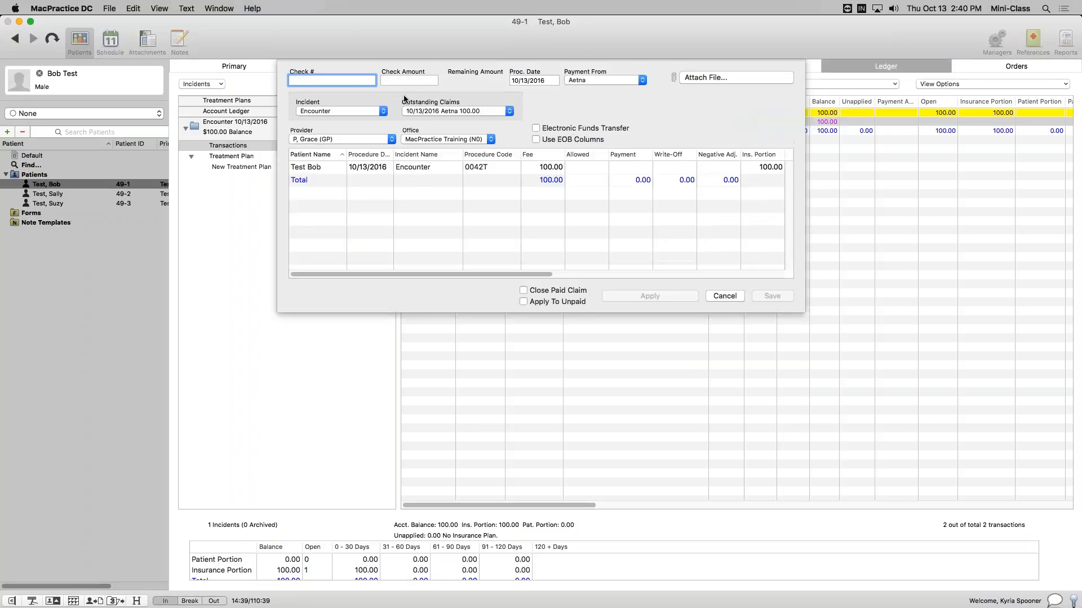
pyautogui.write('123456789')
pyautogui.press('Tab')
pyautogui.write('0.05')
pyautogui.press('Tab')
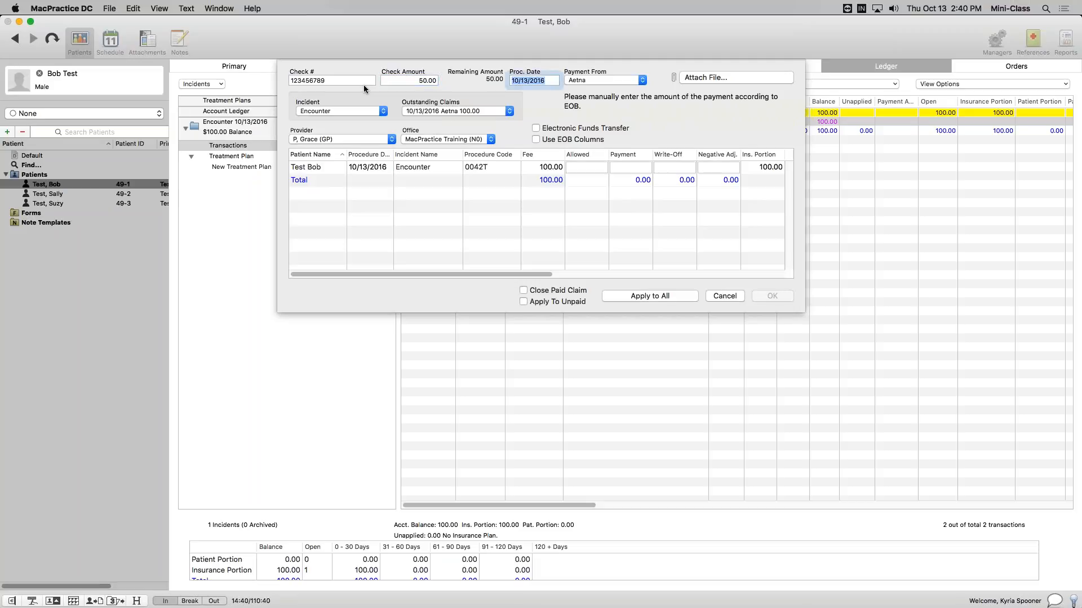
# Enter 75.00 allowed, 50.00 payment and 25.00 write-off for procedure 0042T on the Aetna payment.
pyautogui.press('Tab')
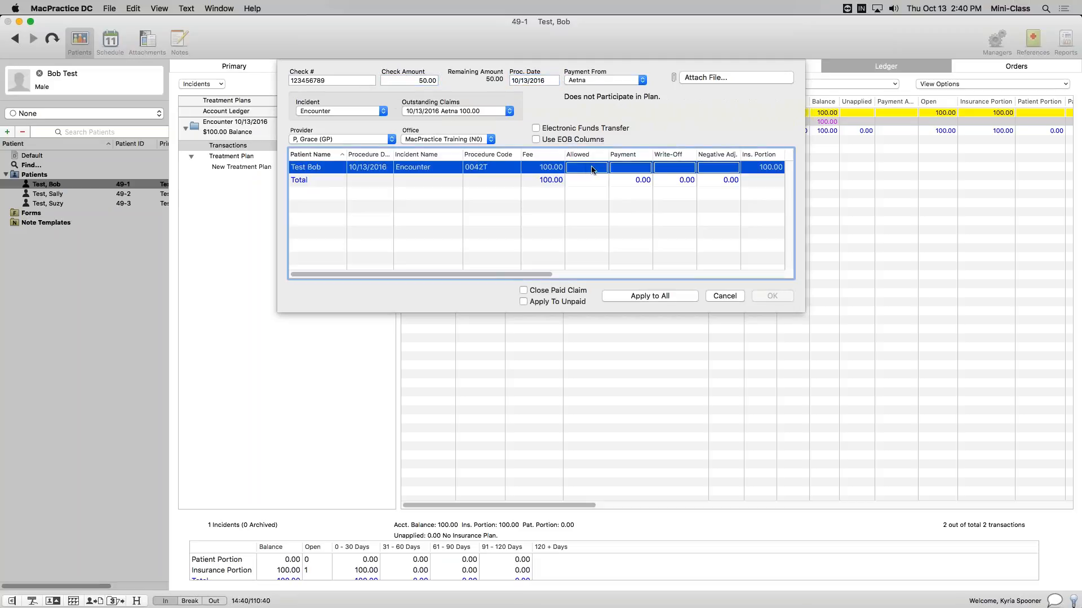
pyautogui.write('75.00')
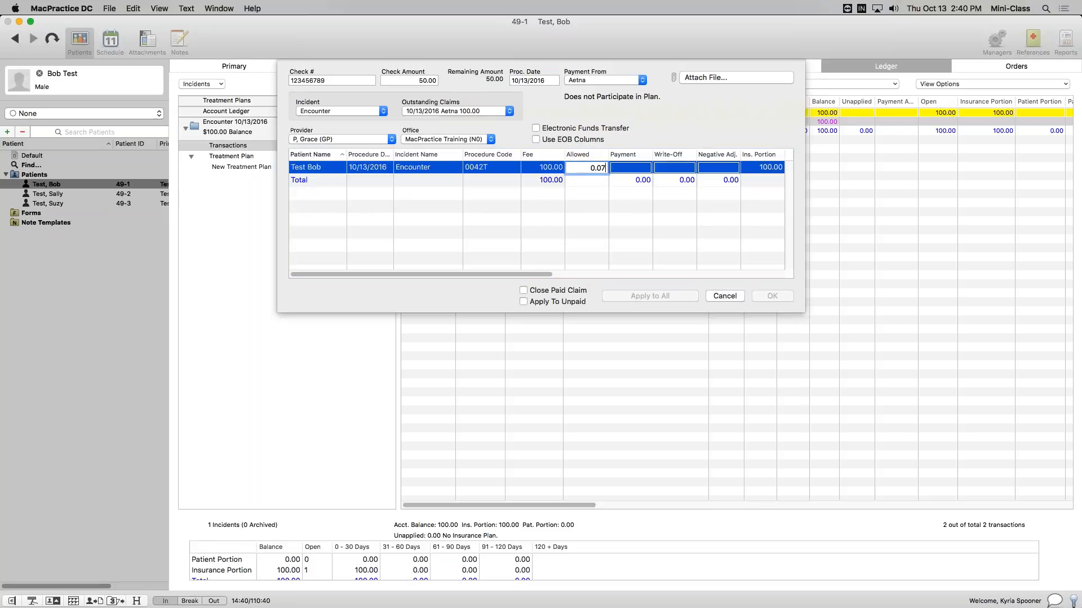
pyautogui.press('Tab')
pyautogui.write('5.00')
pyautogui.write('0')
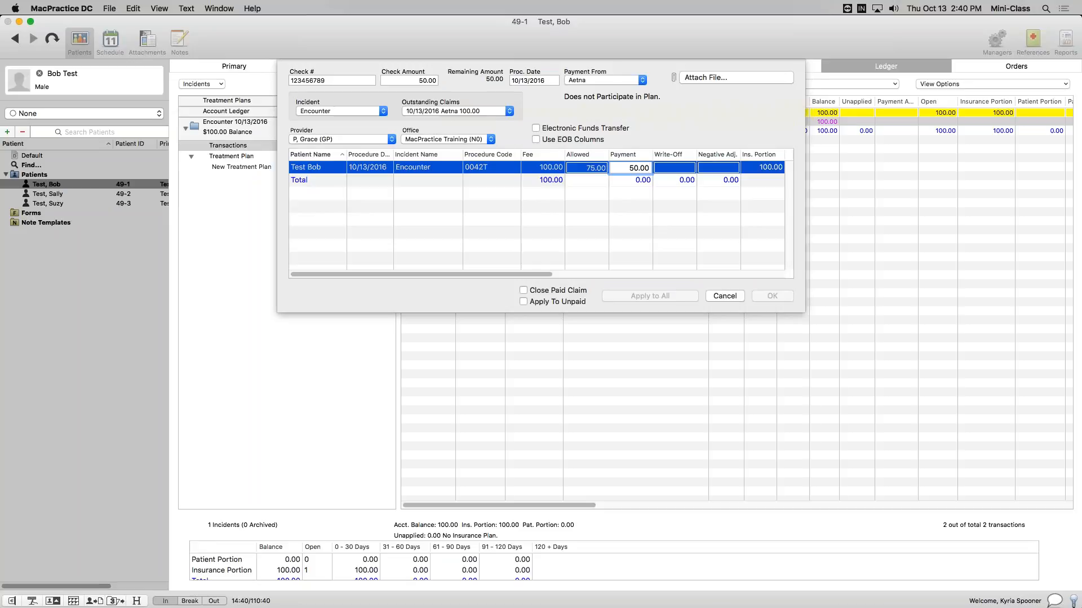
pyautogui.press('Tab')
pyautogui.write('25.00')
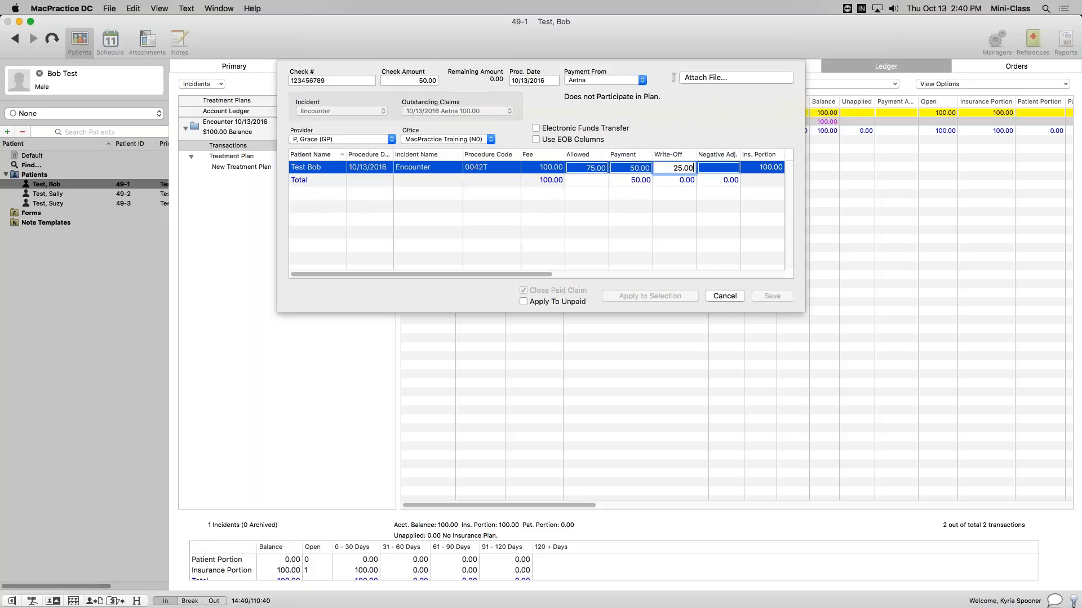
pyautogui.click(714, 186)
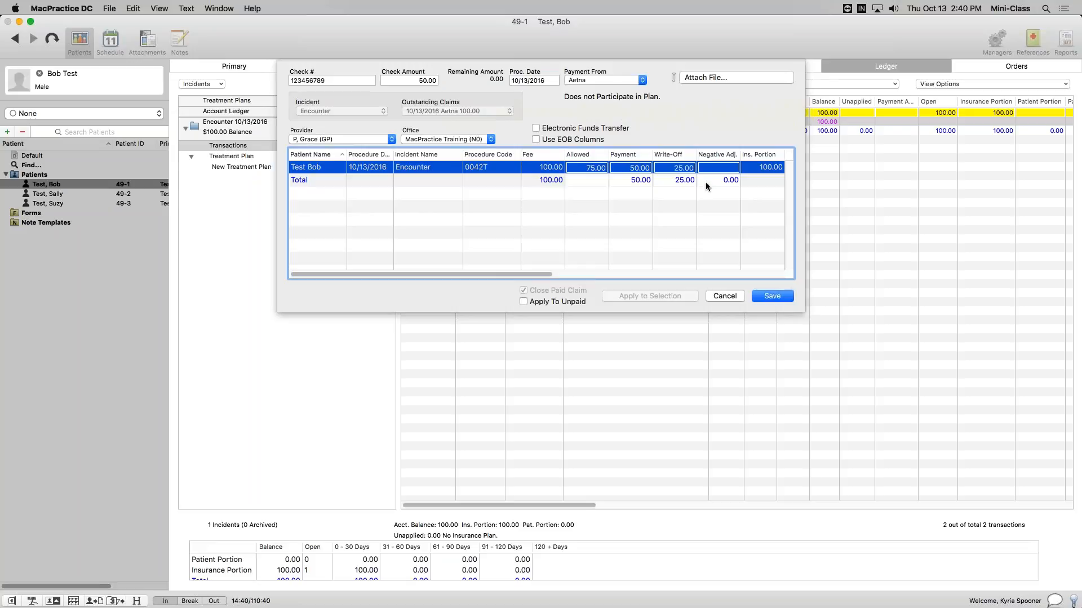
# Enable the EOB columns and set the reason code for the disallowed amount to CO-45.
pyautogui.click(535, 139)
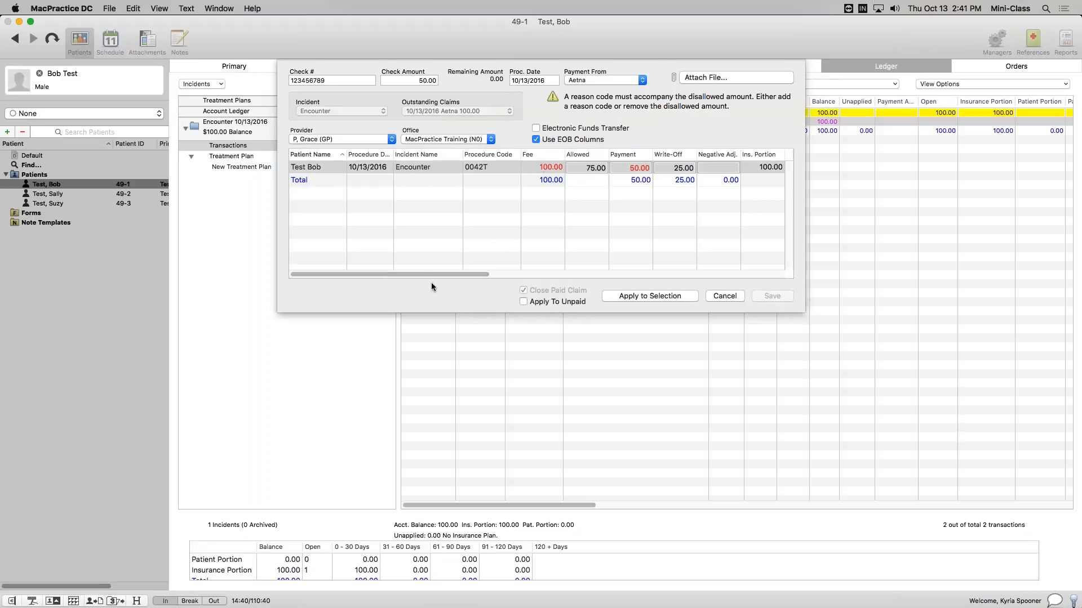
pyautogui.moveTo(417, 274); pyautogui.dragTo(755, 276)
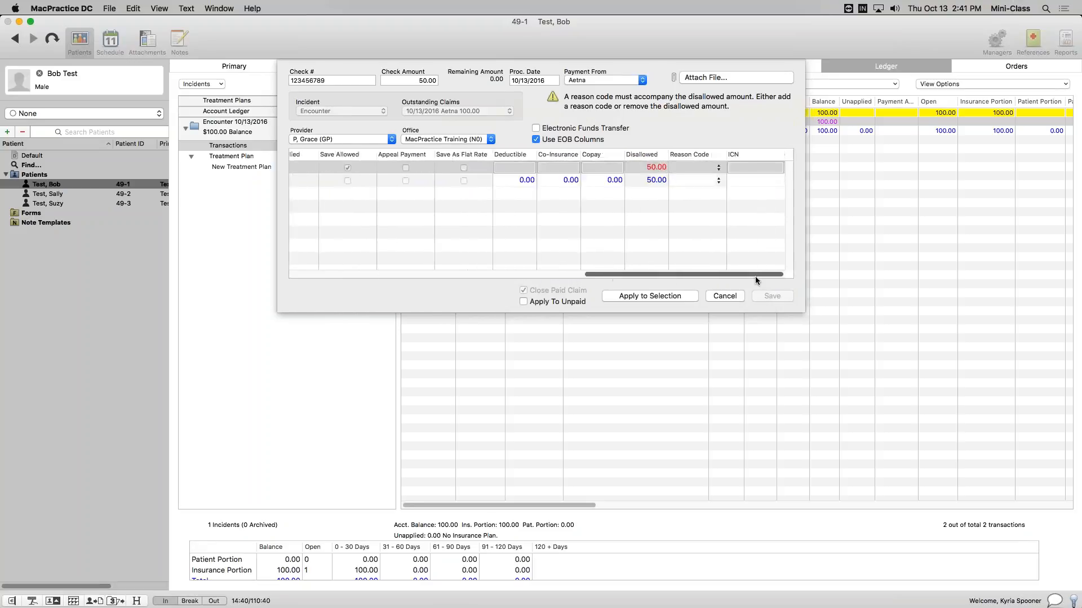
pyautogui.click(684, 165)
pyautogui.click(699, 171)
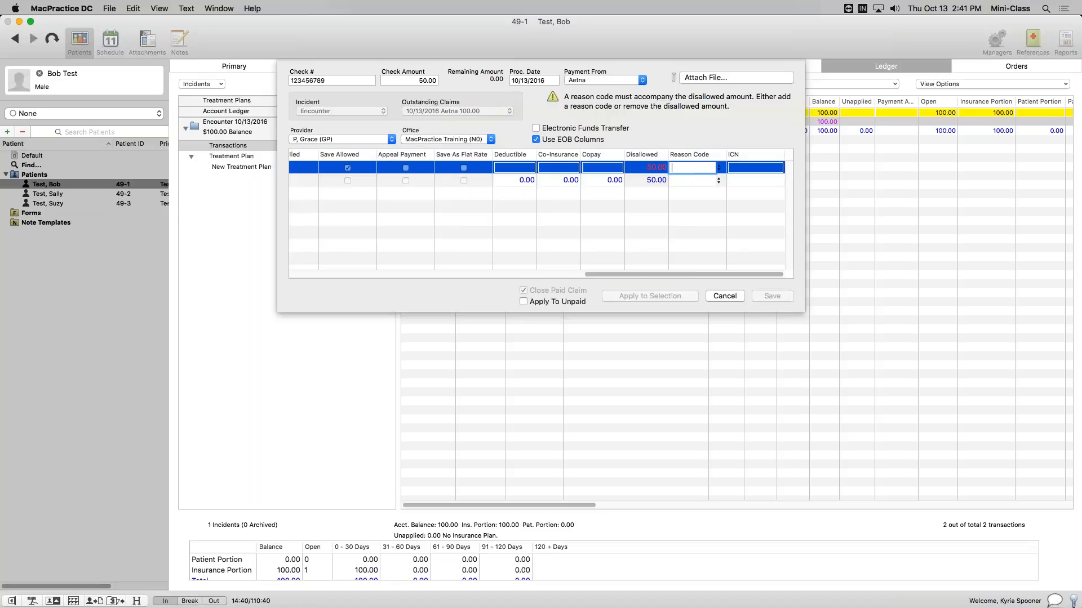
pyautogui.write('CO-45')
pyautogui.click(690, 189)
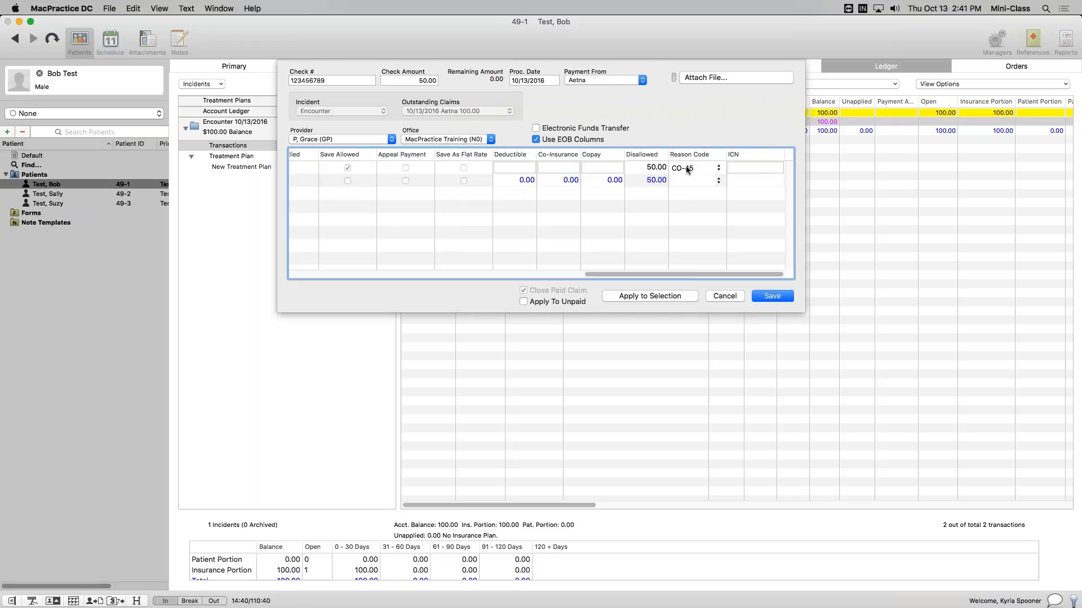
# Save the Aetna payment and create the secondary claim to Blue Cross Blue Shield with Aetna as the other insurance.
pyautogui.moveTo(631, 273); pyautogui.dragTo(659, 267)
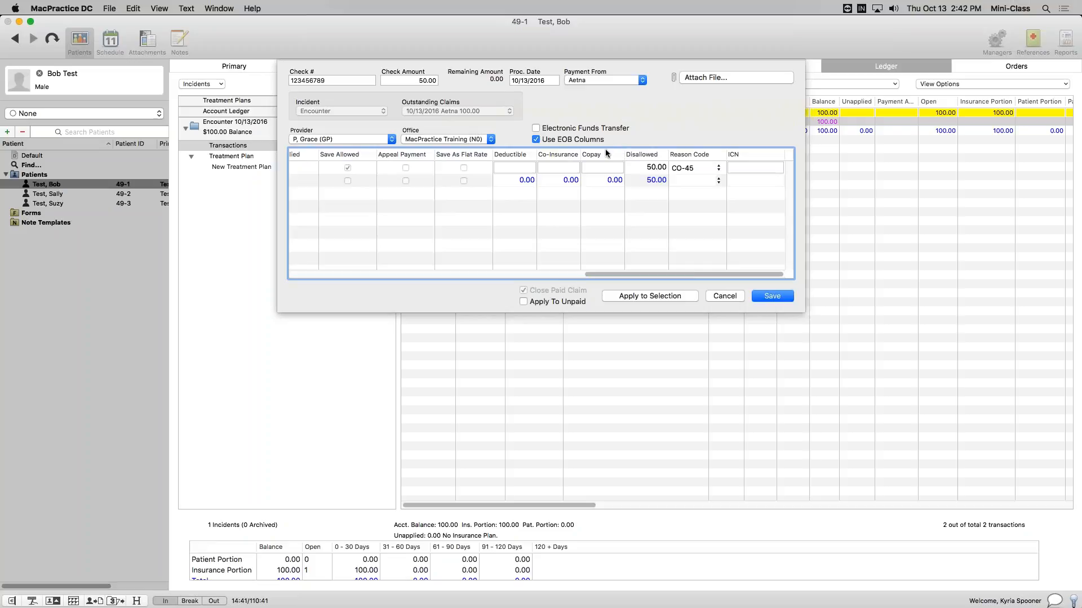
pyautogui.moveTo(704, 276); pyautogui.dragTo(393, 261)
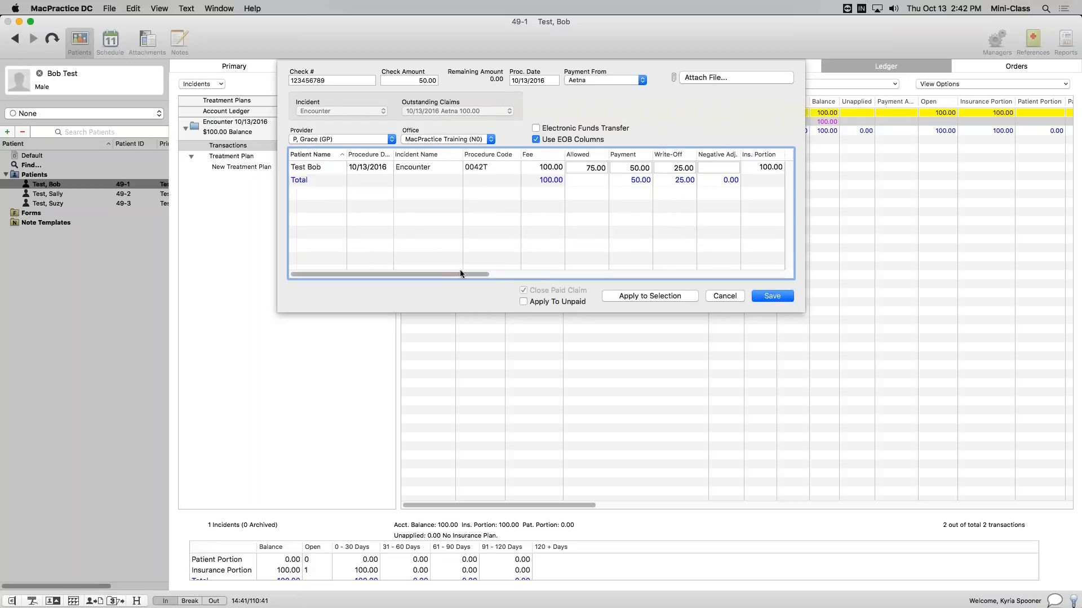
pyautogui.moveTo(460, 274); pyautogui.dragTo(772, 261)
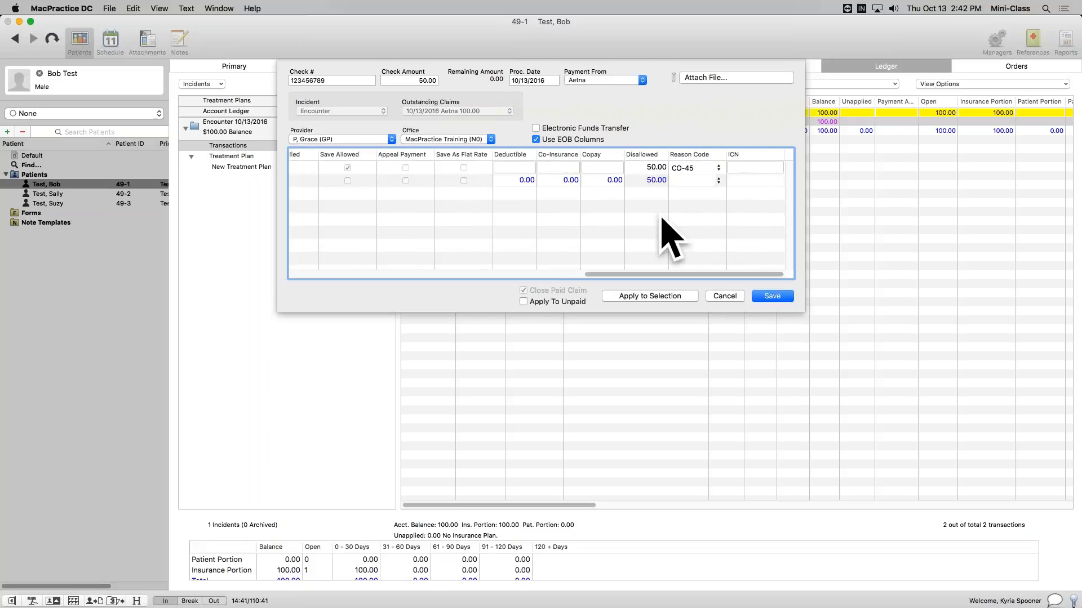
pyautogui.click(776, 297)
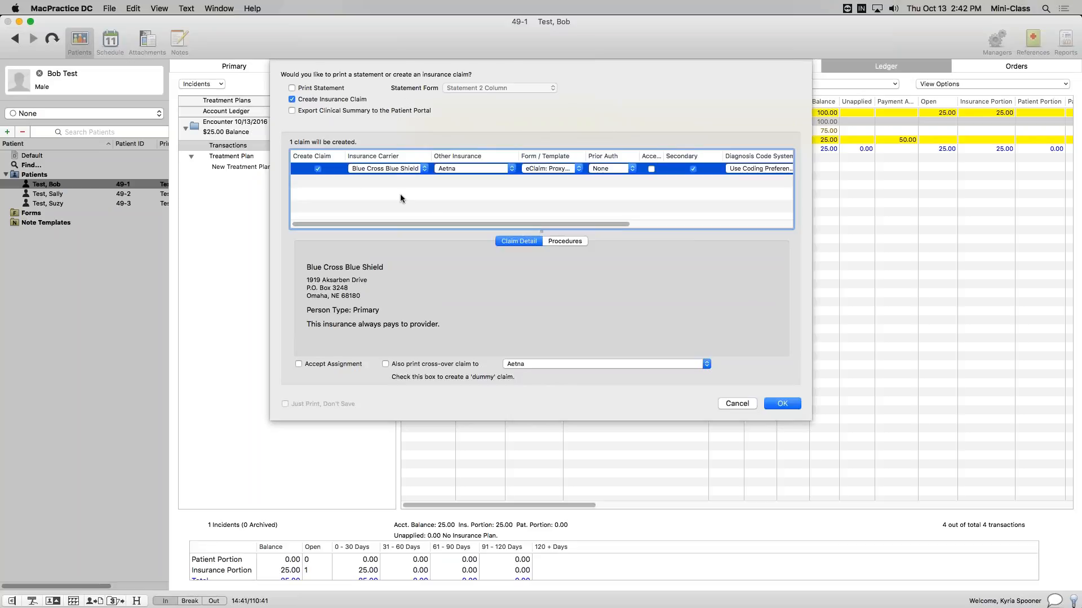
pyautogui.click(378, 169)
pyautogui.click(378, 169)
pyautogui.click(788, 404)
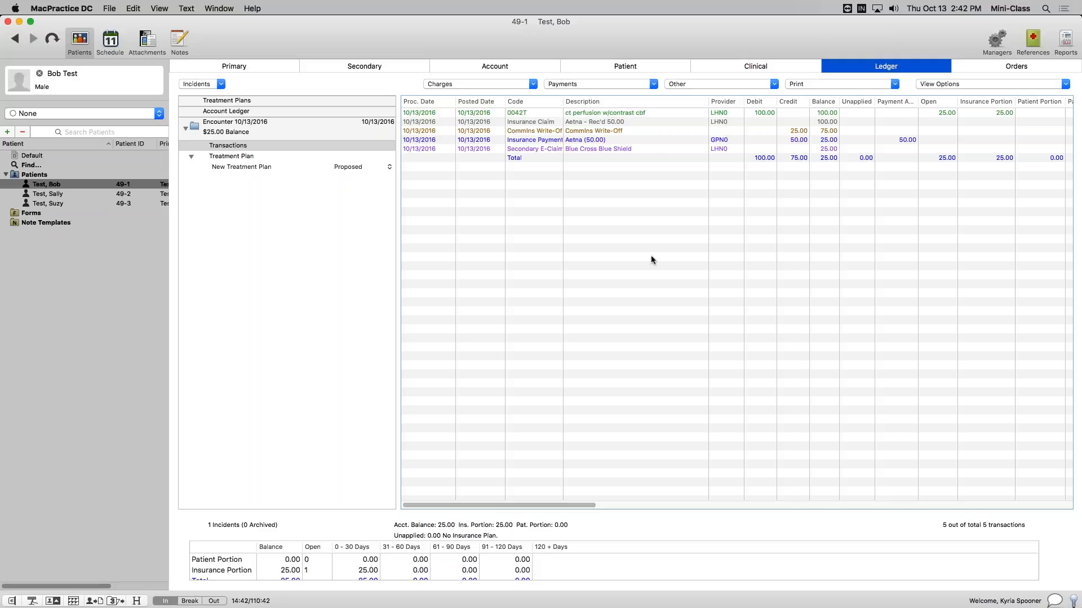
pyautogui.click(634, 148)
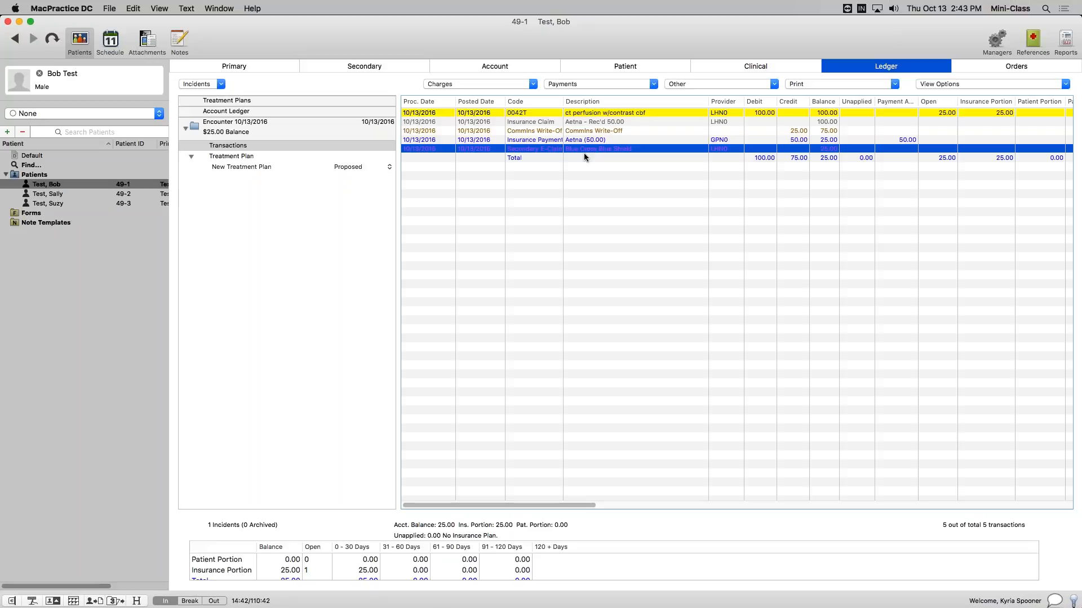
pyautogui.click(633, 192)
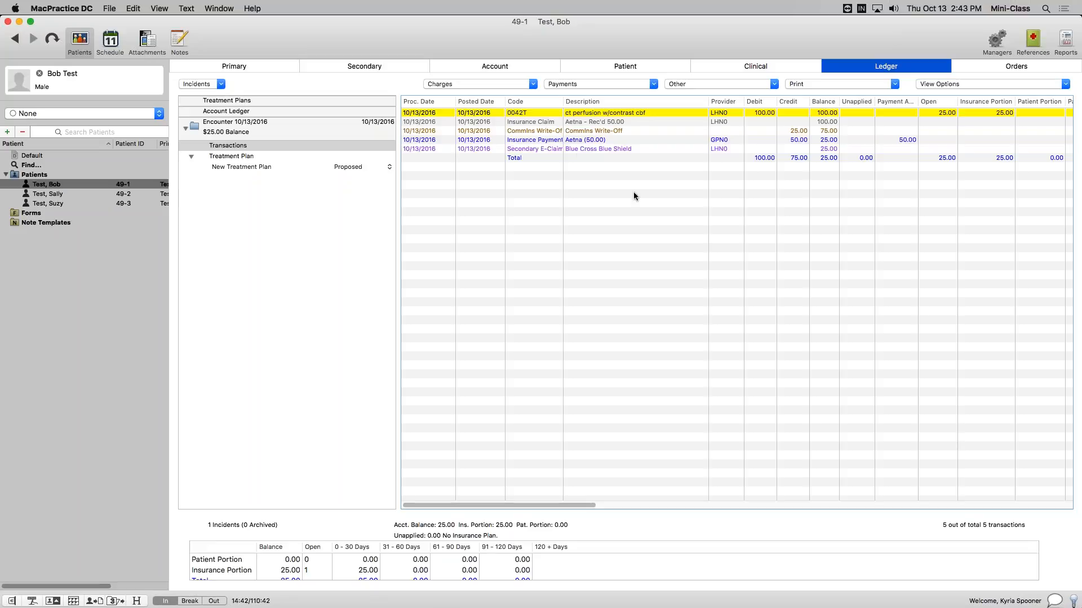
pyautogui.click(796, 84)
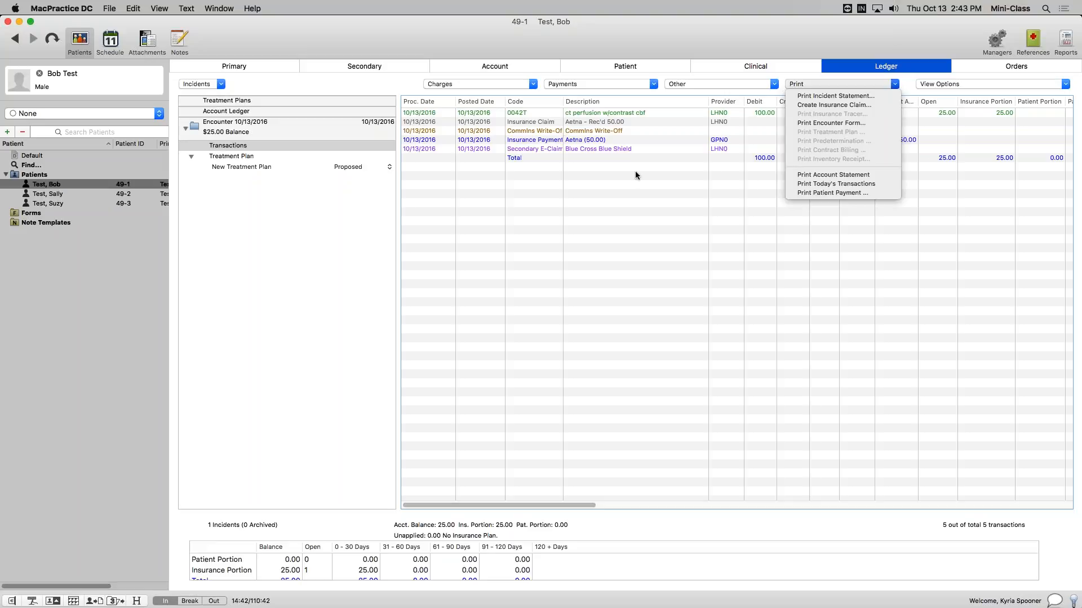
pyautogui.click(605, 153)
# Start an insurance payment for the Blue Cross Blue Shield secondary claim, entering the check number and a check amount of 25.00.
pyautogui.click(611, 147)
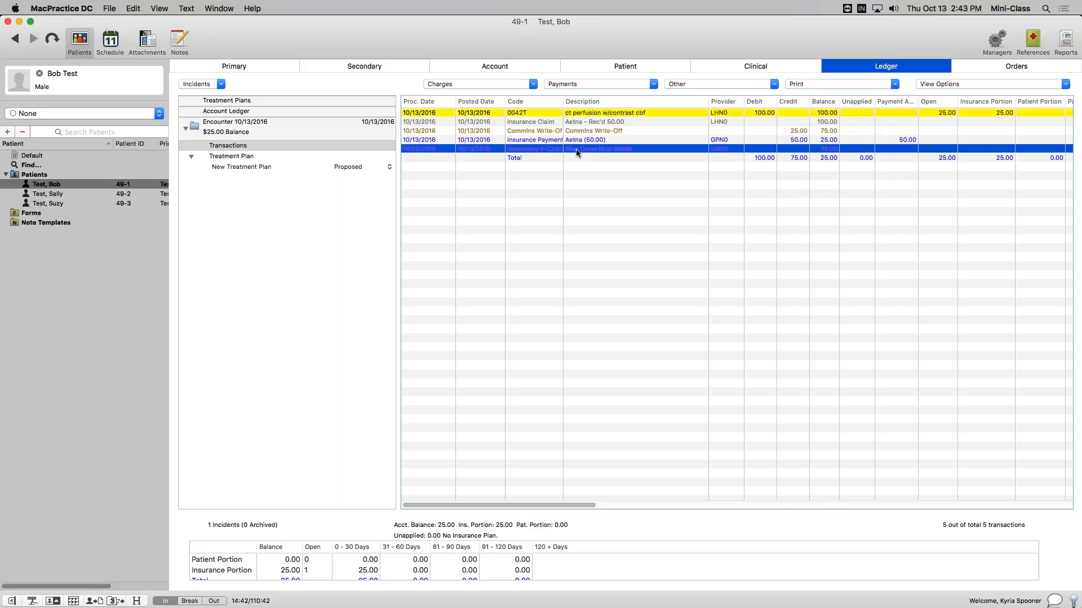
pyautogui.click(601, 84)
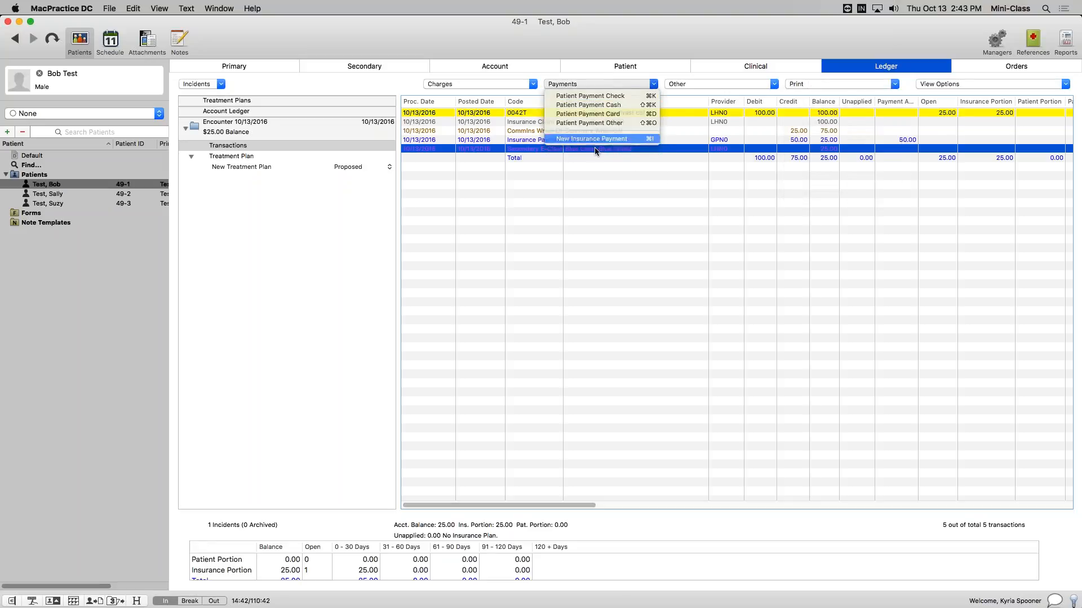
pyautogui.click(600, 141)
pyautogui.write('123456789')
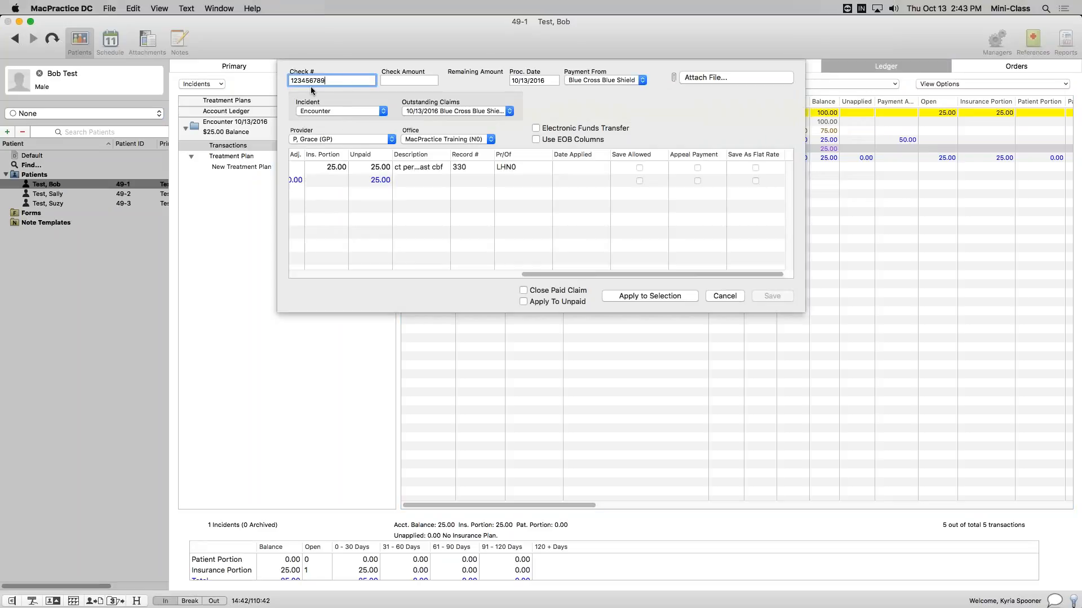
pyautogui.press('Tab')
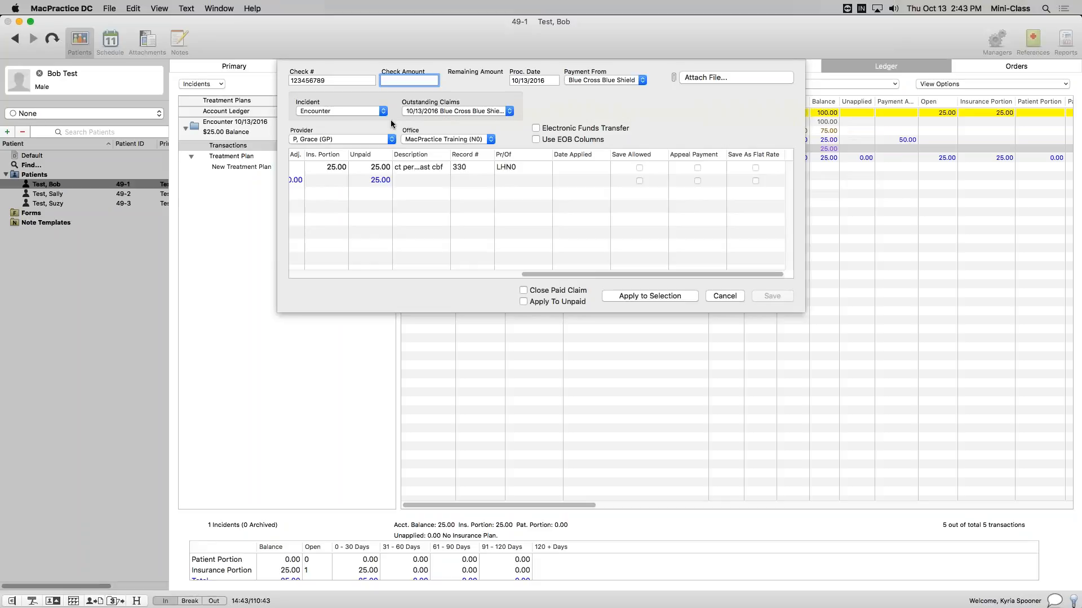
pyautogui.write('25')
pyautogui.press('Tab')
# Apply a 25.00 payment to procedure 0042T and save the Blue Cross Blue Shield payment.
pyautogui.hscroll(-10, 302, 246)
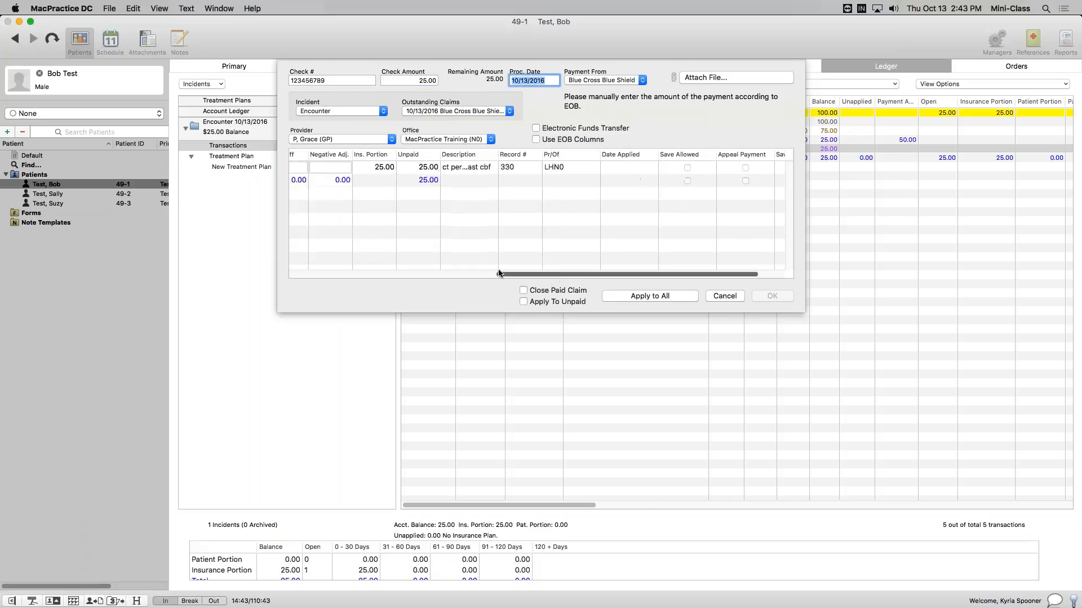
pyautogui.click(630, 168)
pyautogui.click(630, 168)
pyautogui.write('25.00')
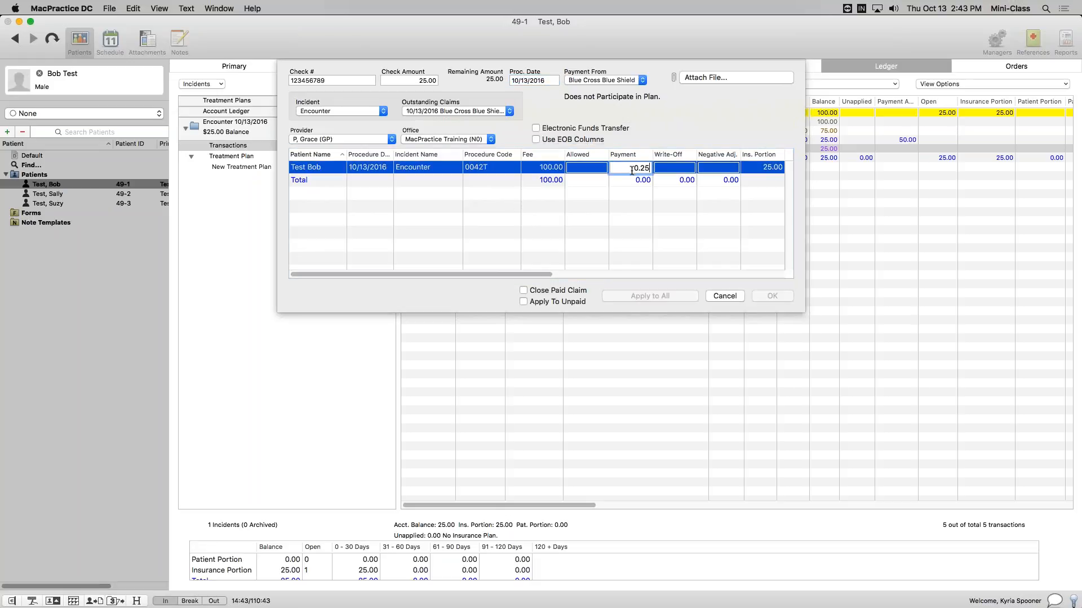
pyautogui.press('Tab')
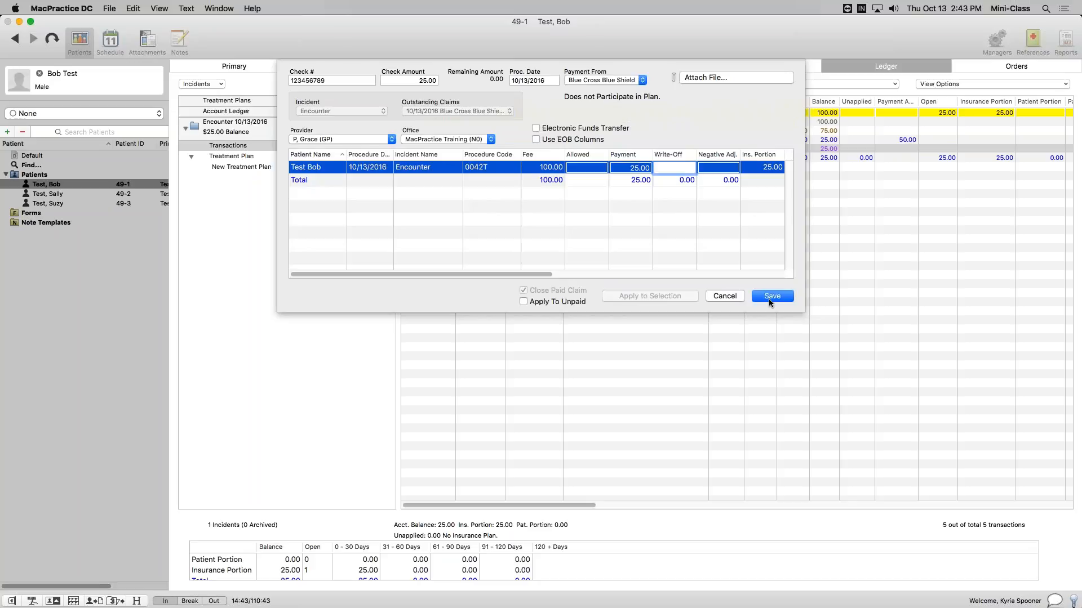
pyautogui.click(772, 296)
pyautogui.click(598, 272)
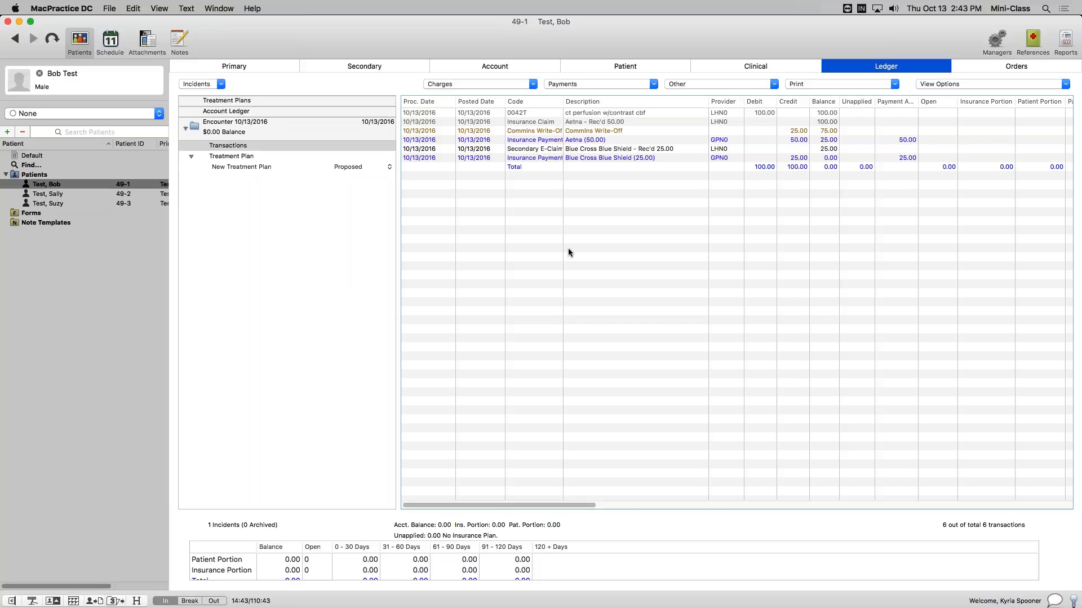
# Add a charge for procedure 00100 to the second patient's ledger and dismiss the statement and claim prompt.
pyautogui.click(72, 195)
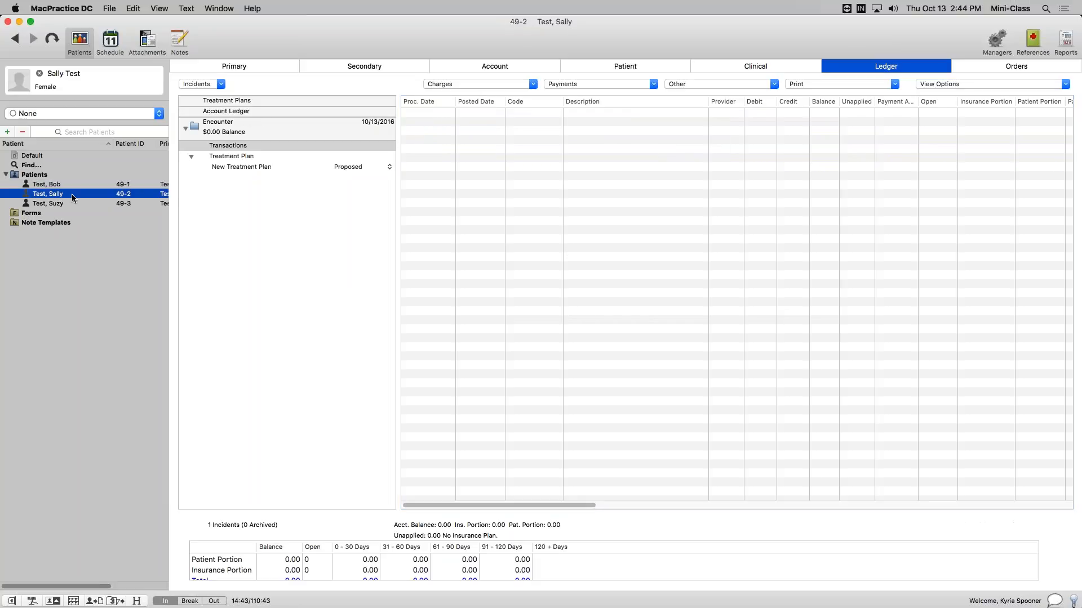
pyautogui.click(494, 82)
pyautogui.click(494, 92)
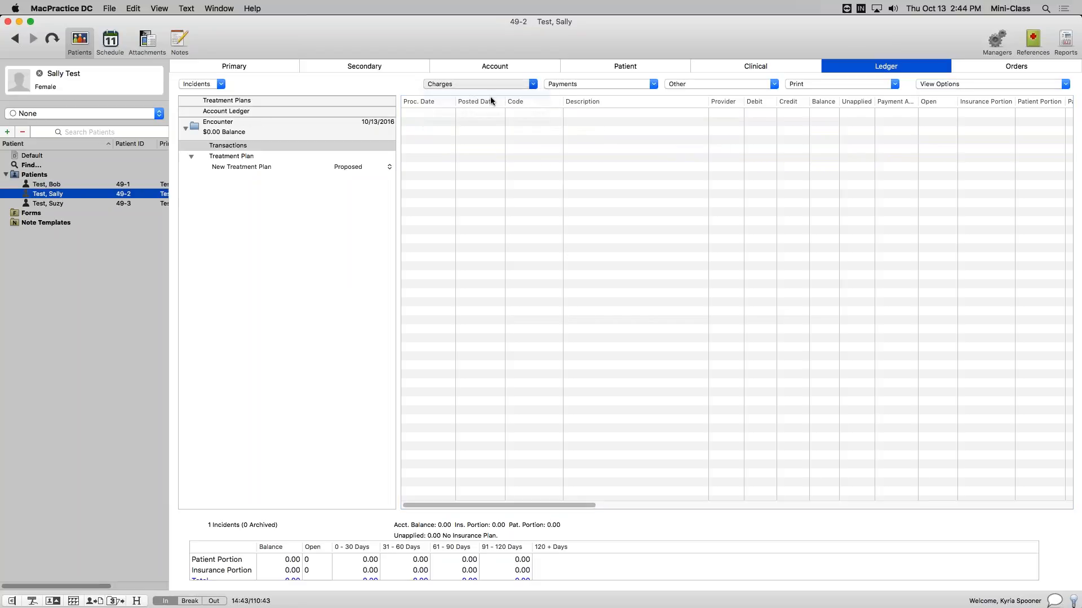
pyautogui.click(285, 112)
pyautogui.scroll(-5, 450, 168)
pyautogui.click(445, 132)
pyautogui.click(694, 305)
pyautogui.click(839, 418)
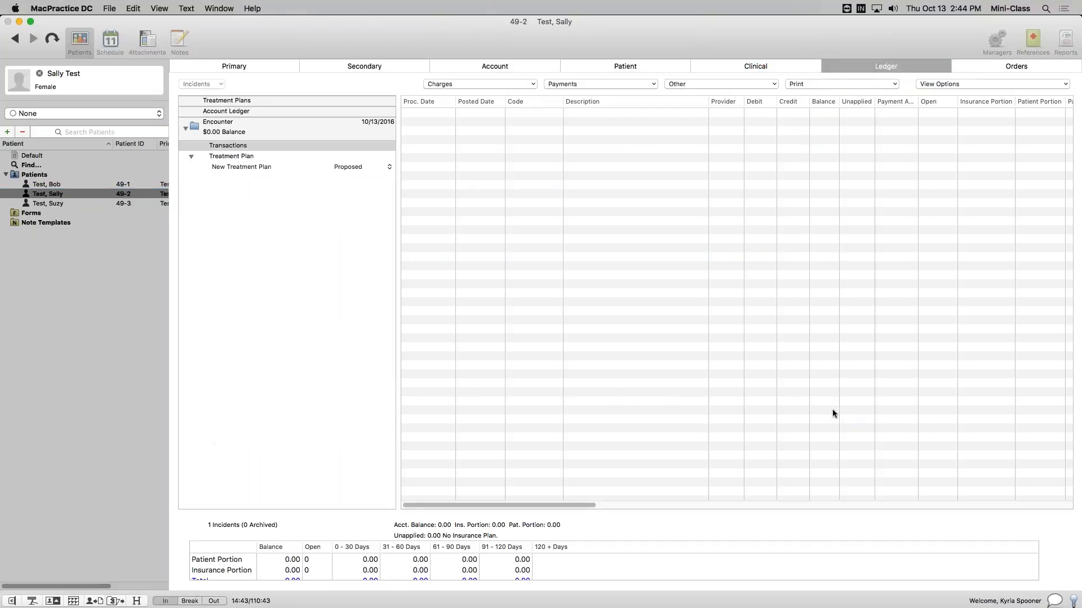
pyautogui.click(742, 304)
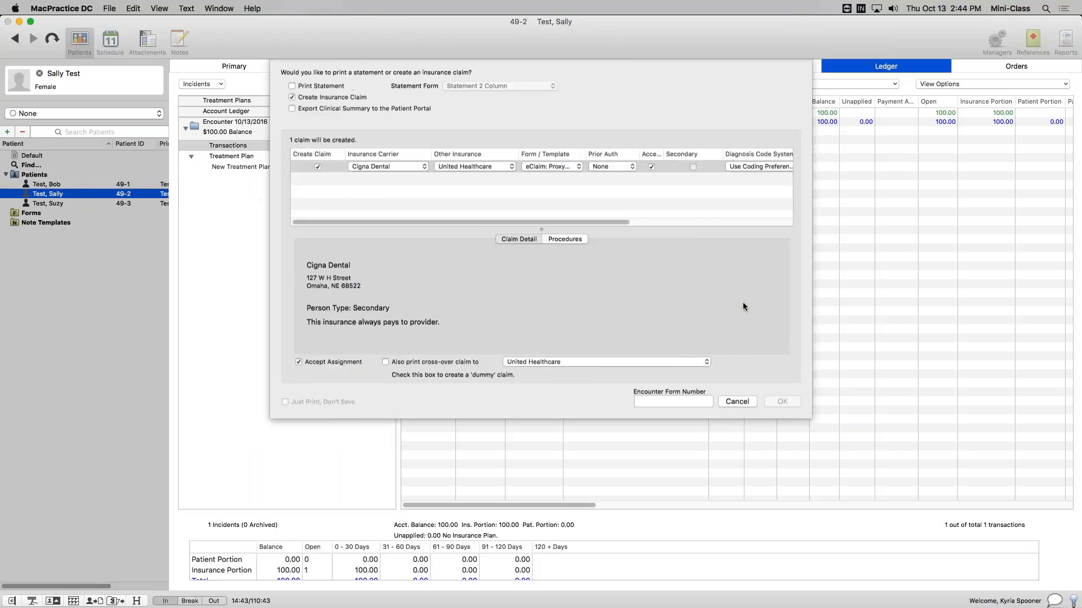
pyautogui.press('Return')
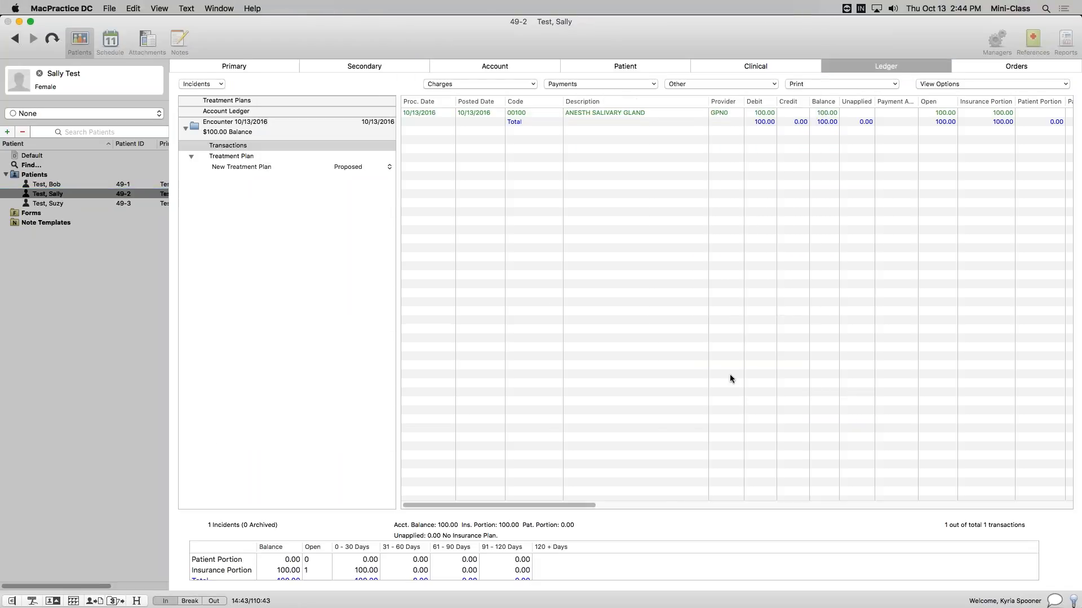
# Create an insurance claim to Cigna Dental for charge 00100, including a cross-over claim to United Healthcare.
pyautogui.click(522, 115)
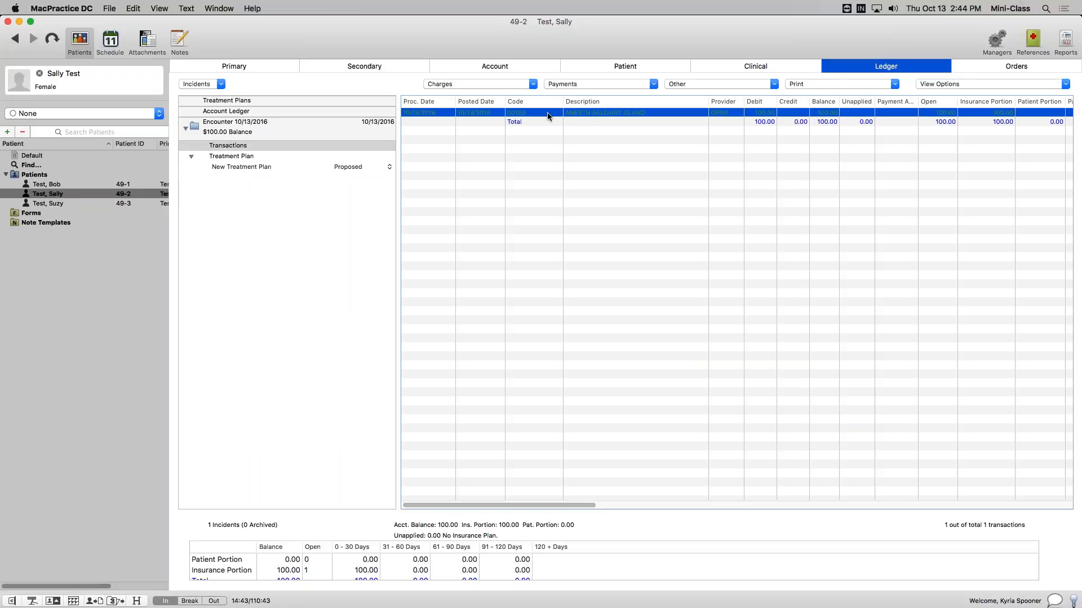
pyautogui.click(847, 85)
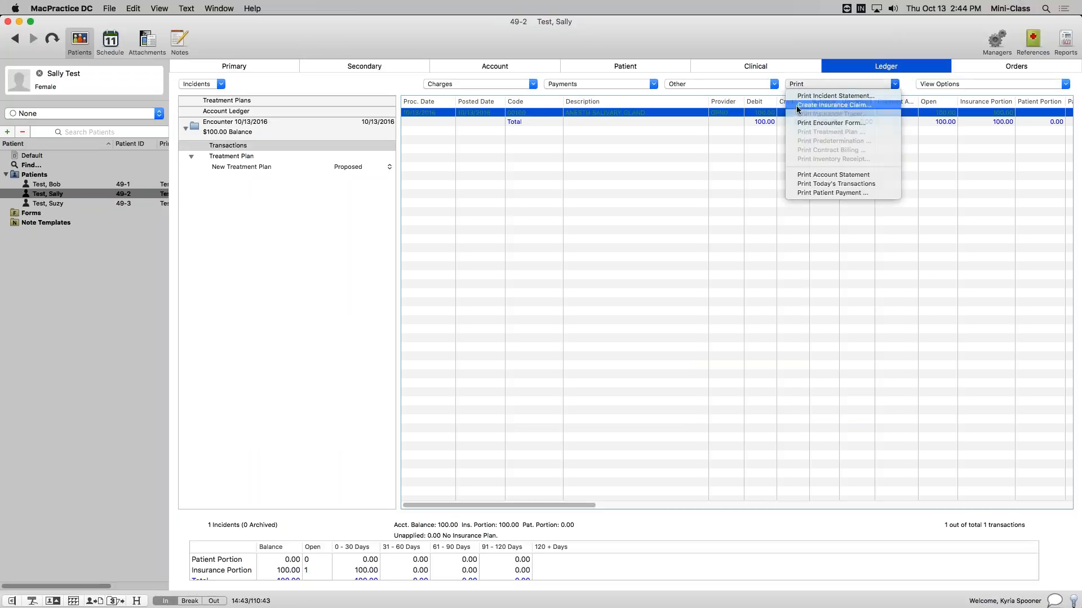
pyautogui.click(838, 106)
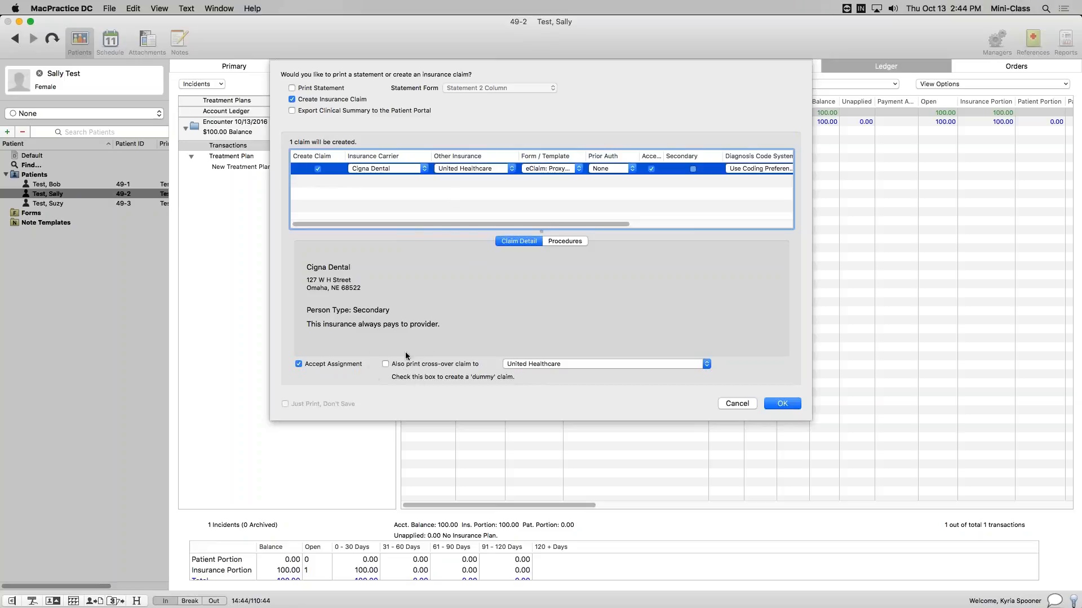
pyautogui.click(388, 367)
pyautogui.click(783, 403)
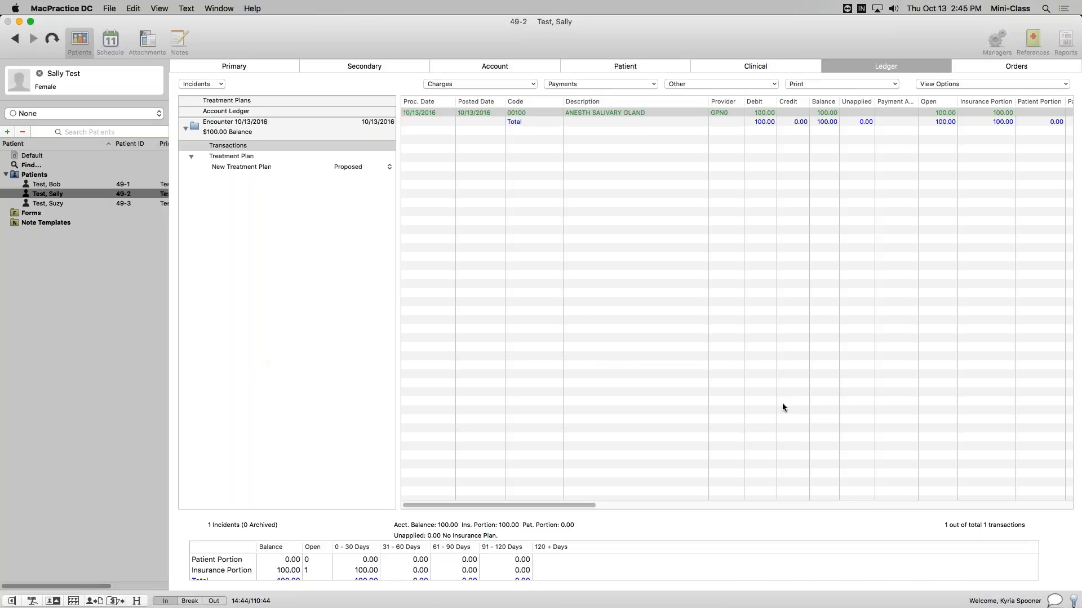
pyautogui.click(588, 154)
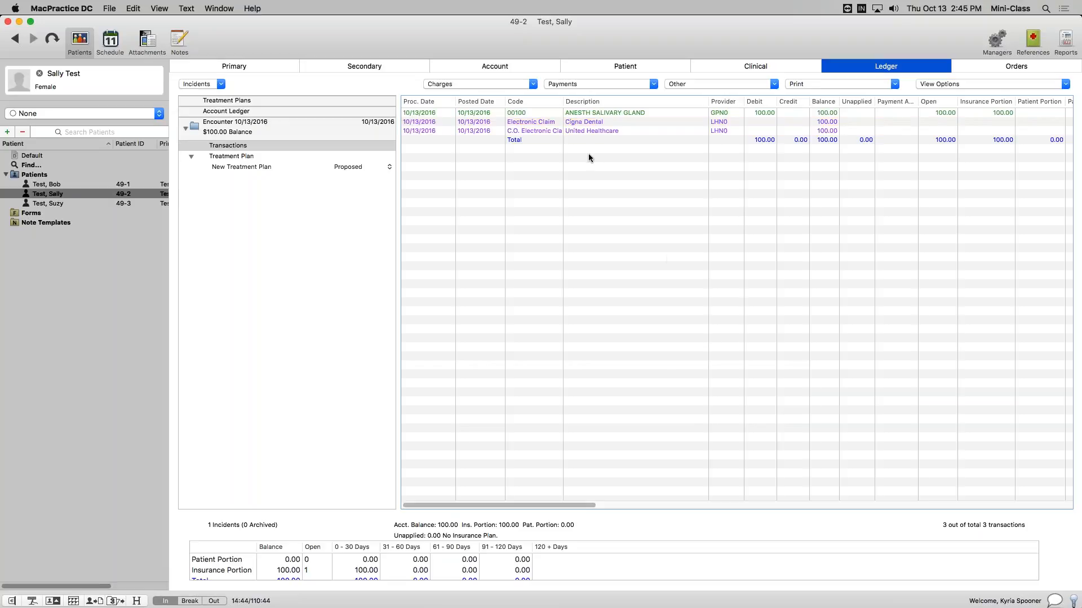
# Check the claim status and included procedures of the Cigna Dental claim and the United Healthcare cross-over claim in the ledger.
pyautogui.click(554, 123)
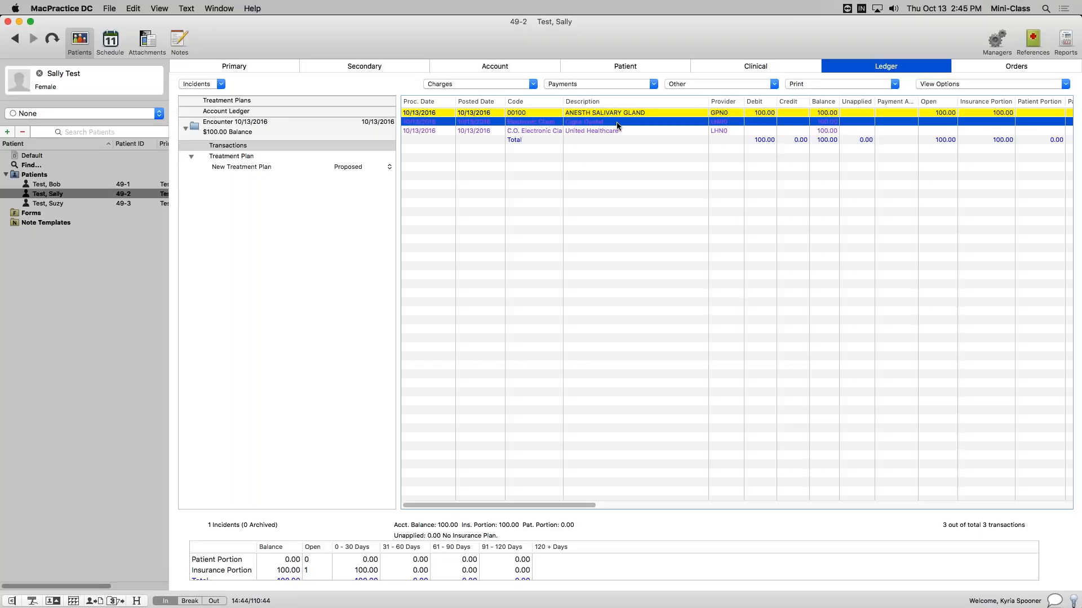
pyautogui.moveTo(617, 125)
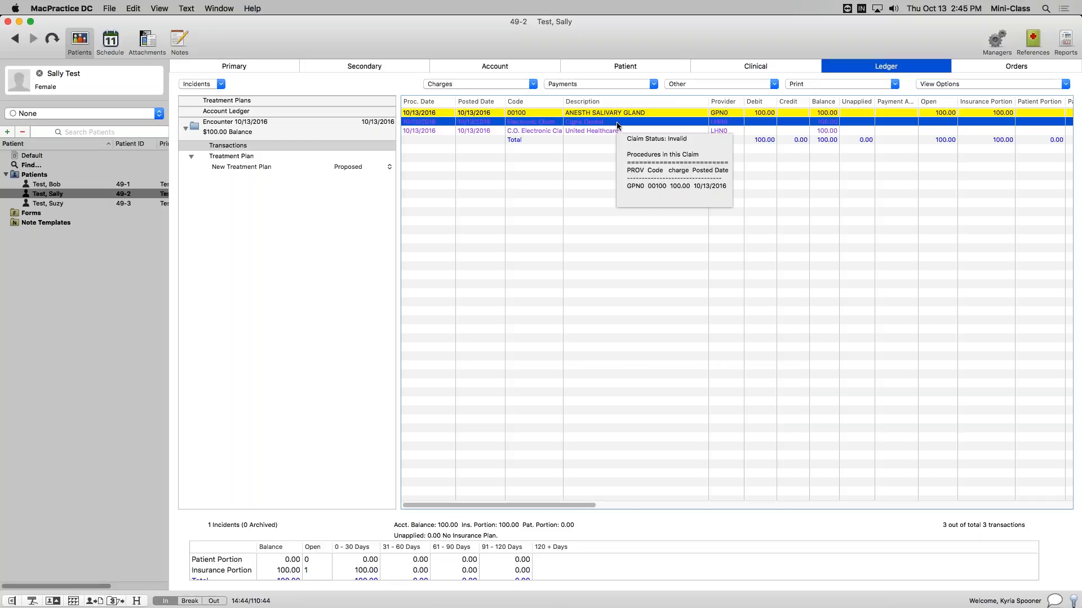
pyautogui.click(559, 131)
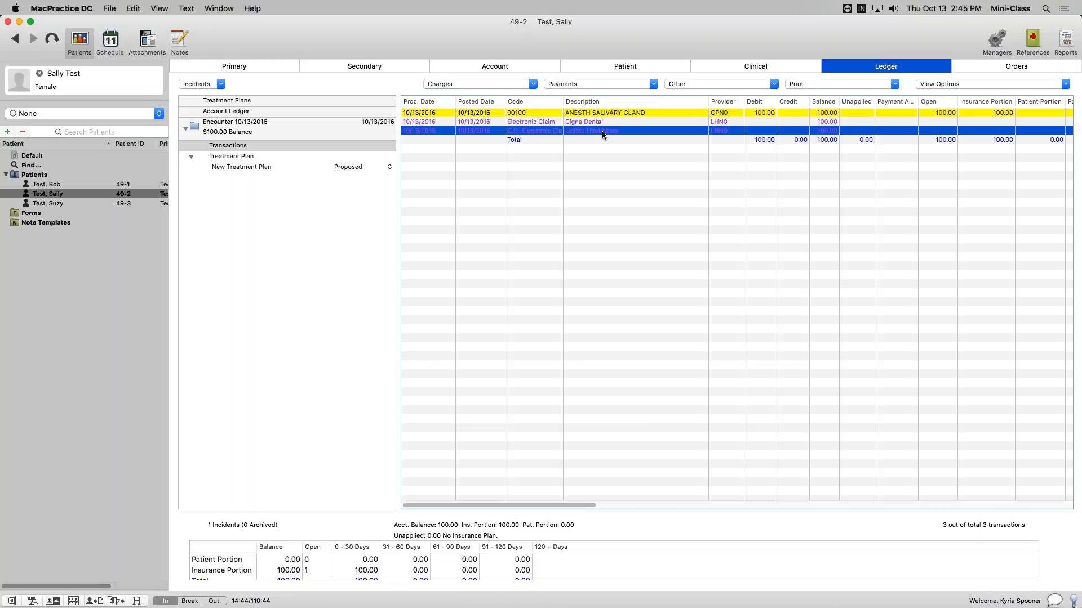
pyautogui.moveTo(602, 134)
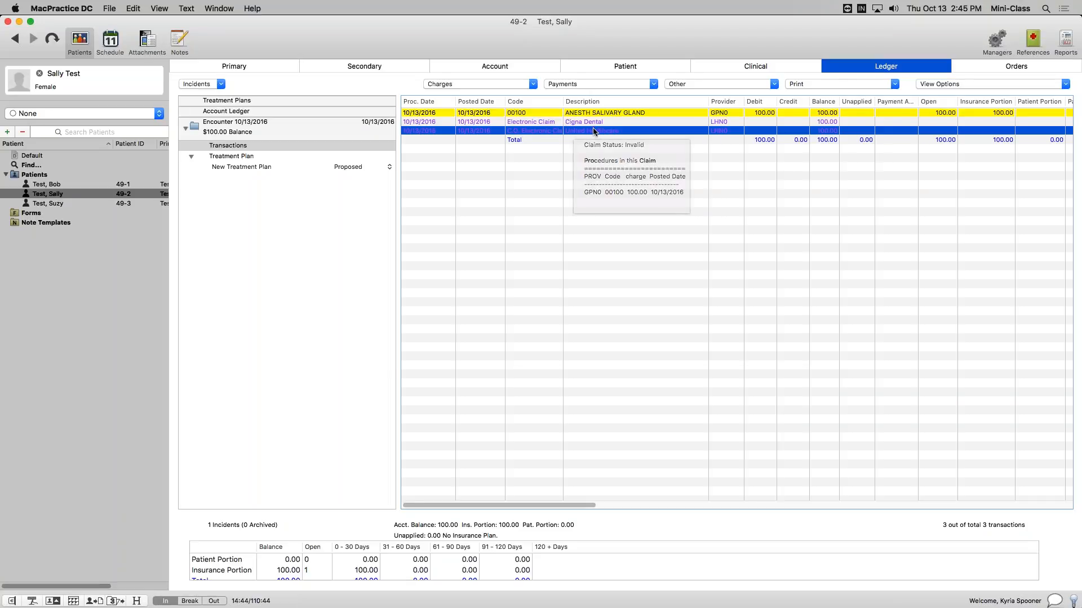
# Look over the print and payment options available for the United Healthcare cross-over claim without starting a payment.
pyautogui.click(889, 84)
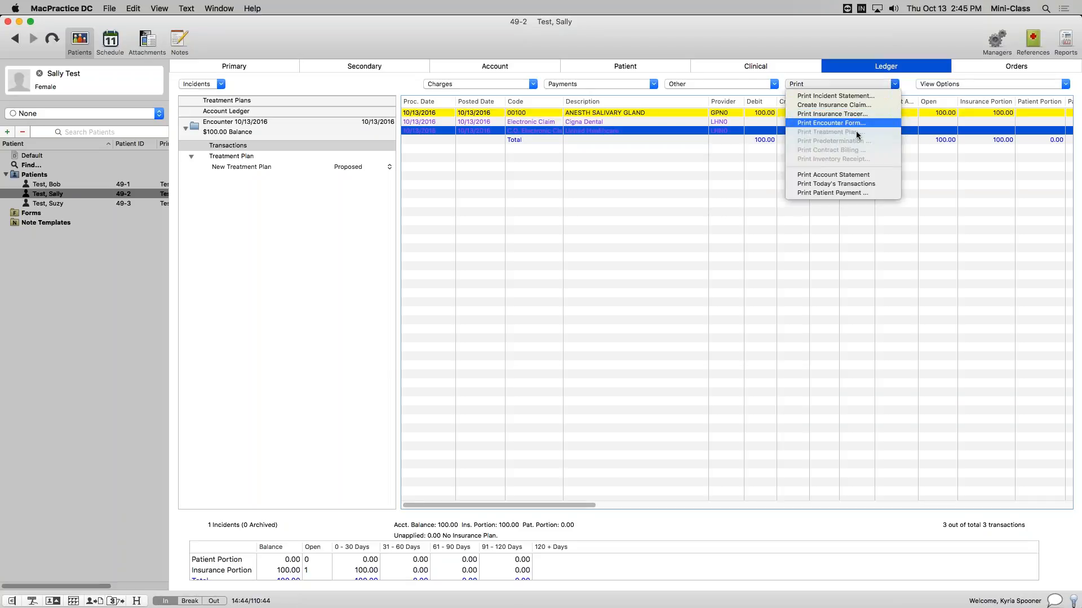
pyautogui.click(580, 83)
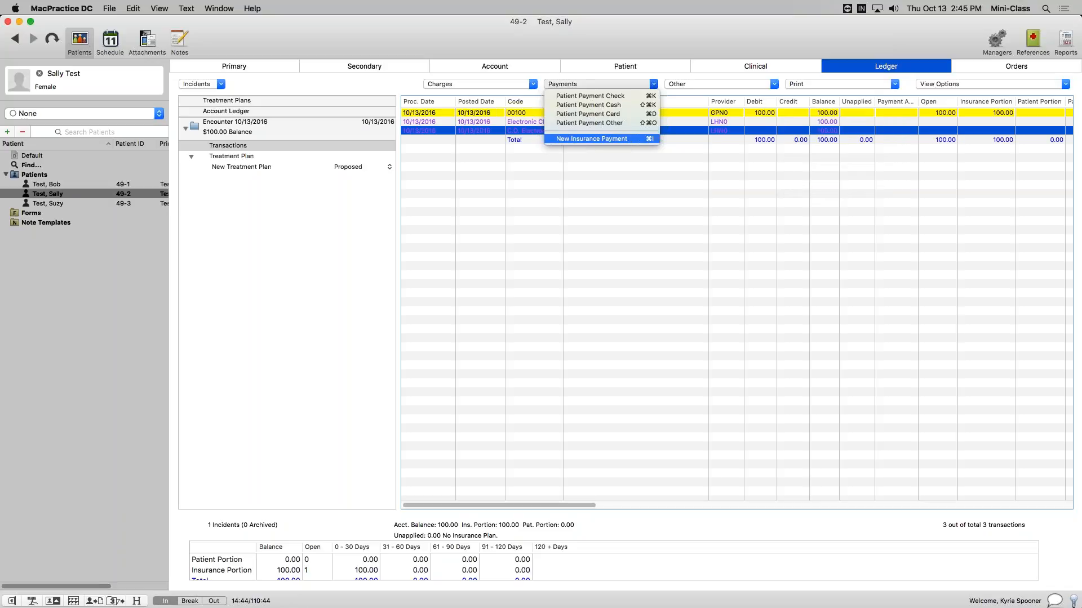
pyautogui.click(660, 212)
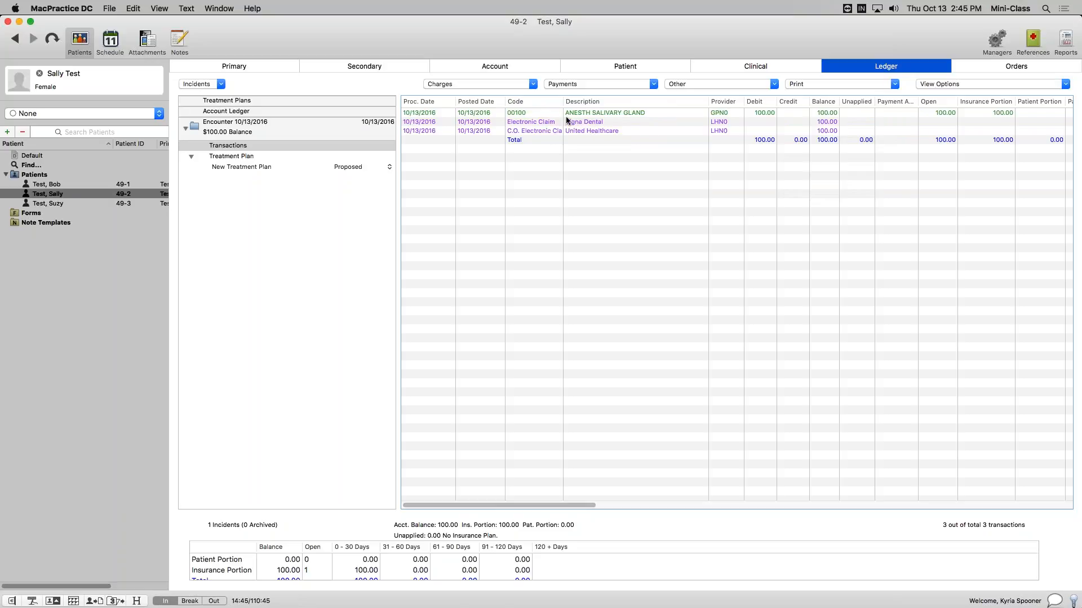
pyautogui.click(537, 129)
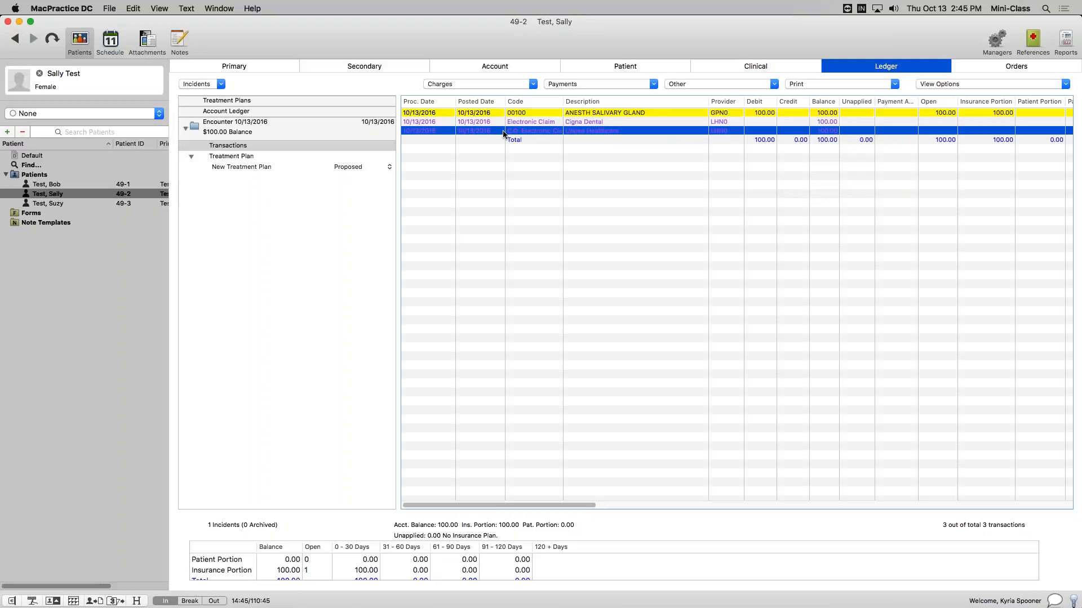
pyautogui.click(586, 84)
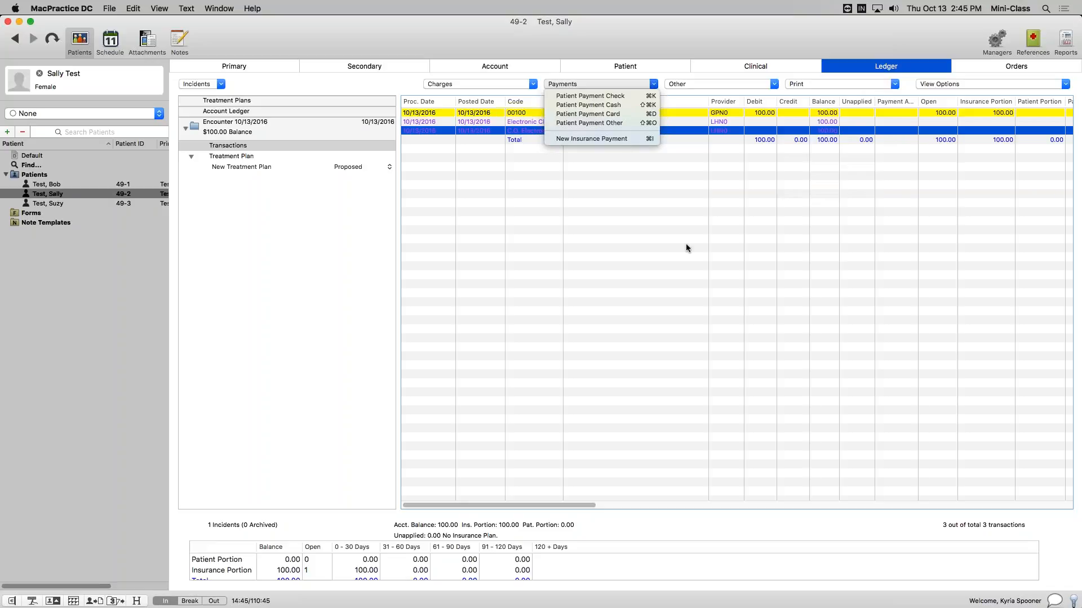
pyautogui.click(644, 222)
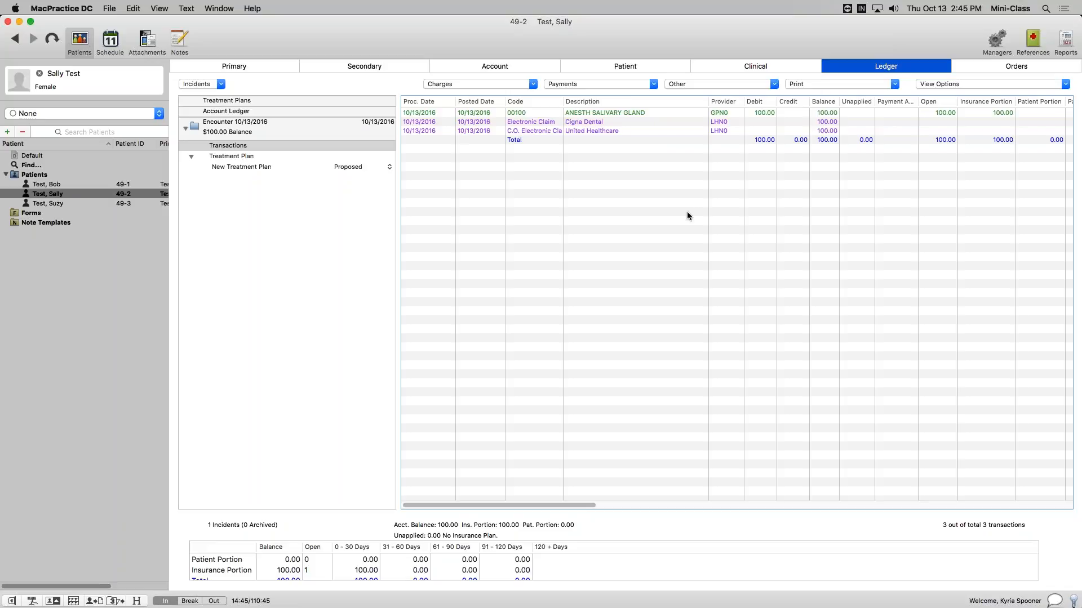
# Open the Claim Manager and display its New Claims view after a brief look at Outstanding Claims.
pyautogui.click(998, 38)
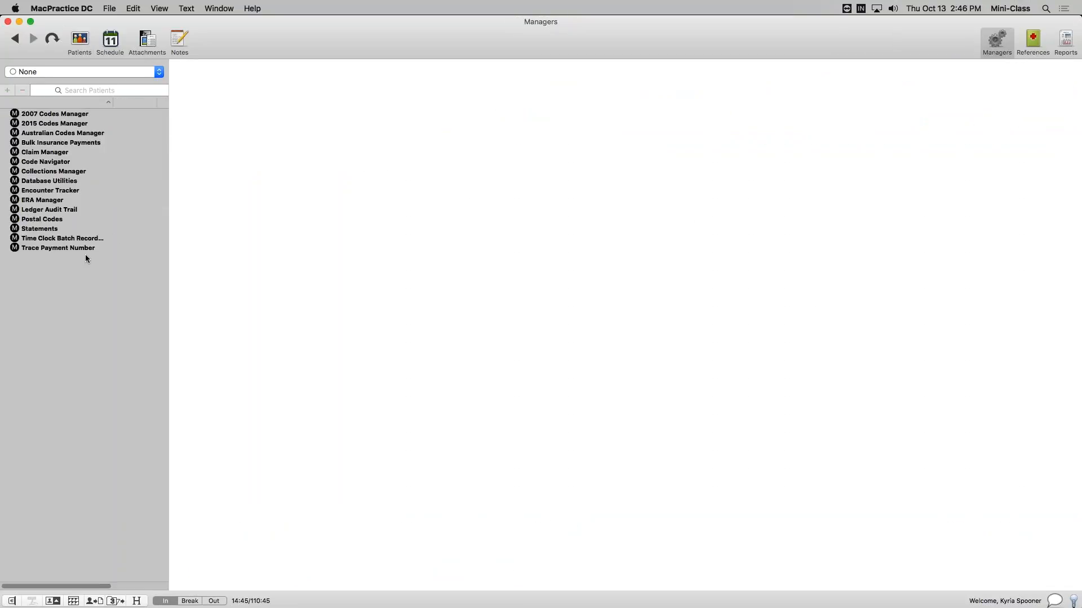
pyautogui.click(29, 152)
pyautogui.click(7, 152)
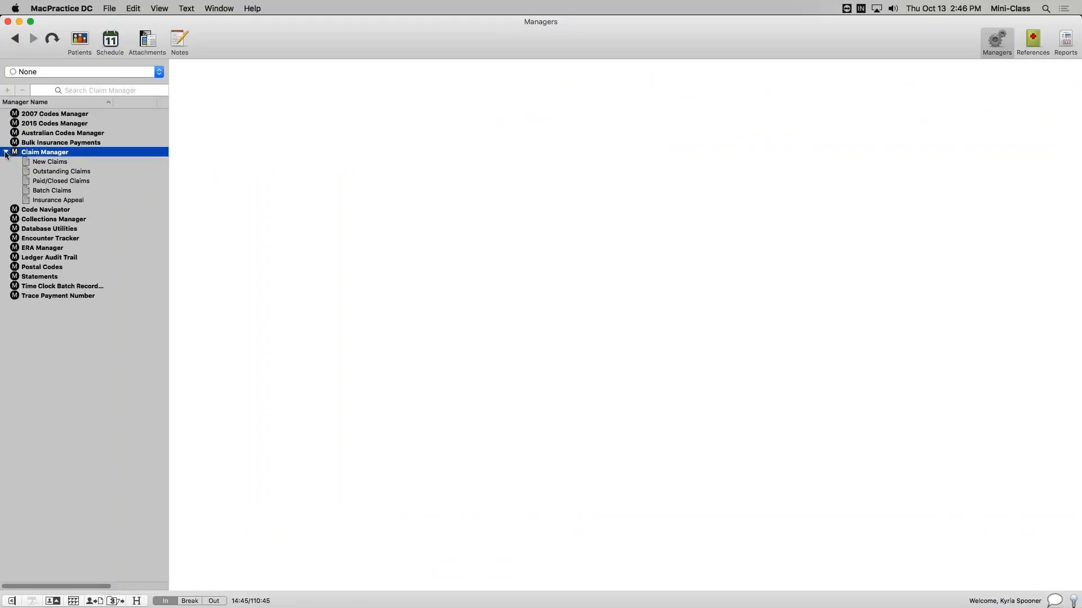
pyautogui.click(62, 164)
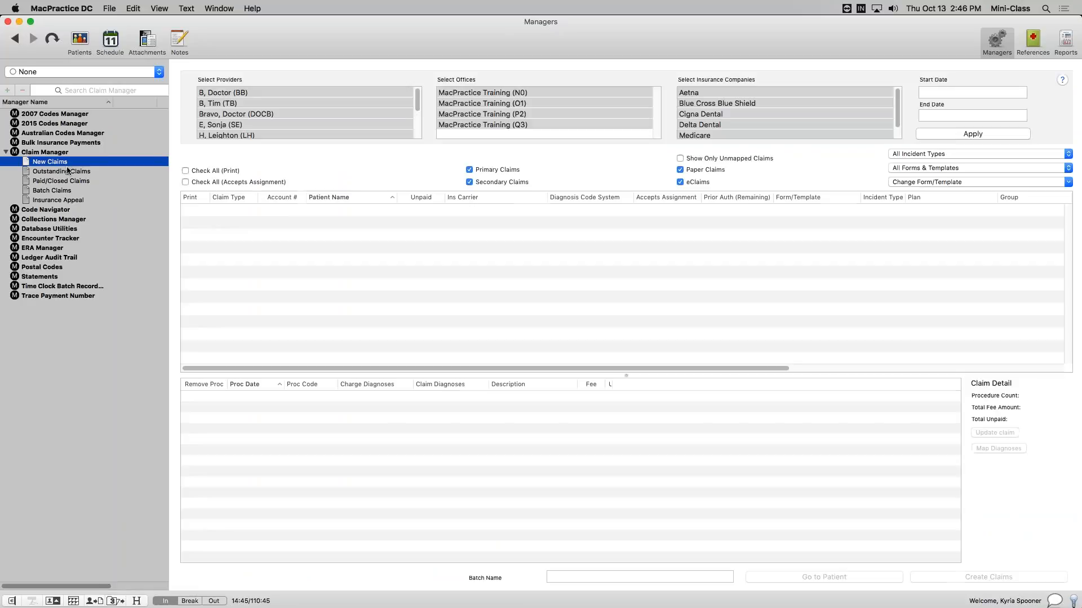
pyautogui.click(69, 172)
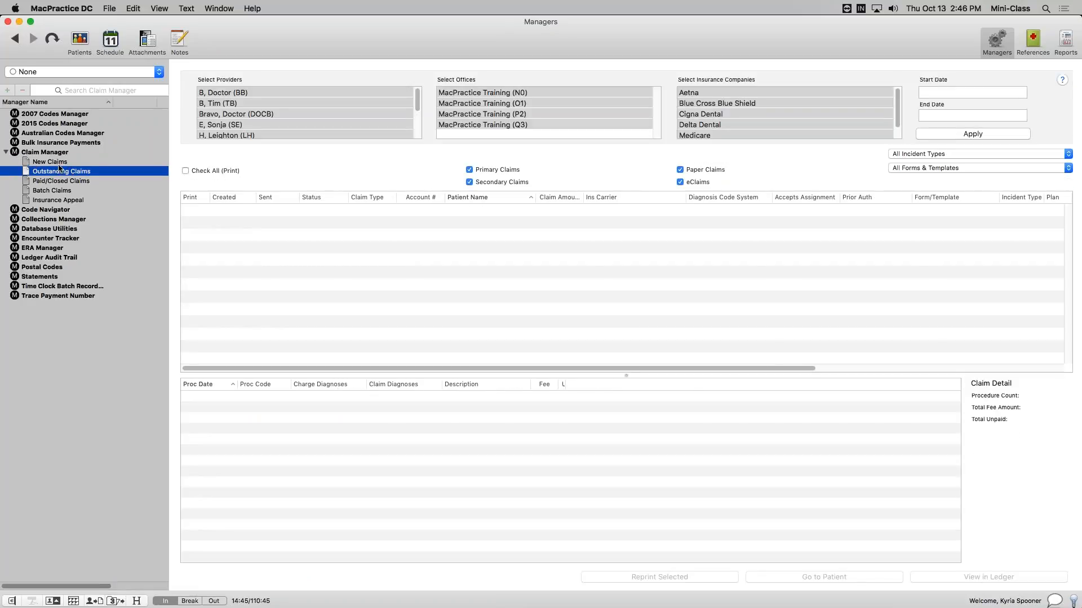
pyautogui.click(59, 162)
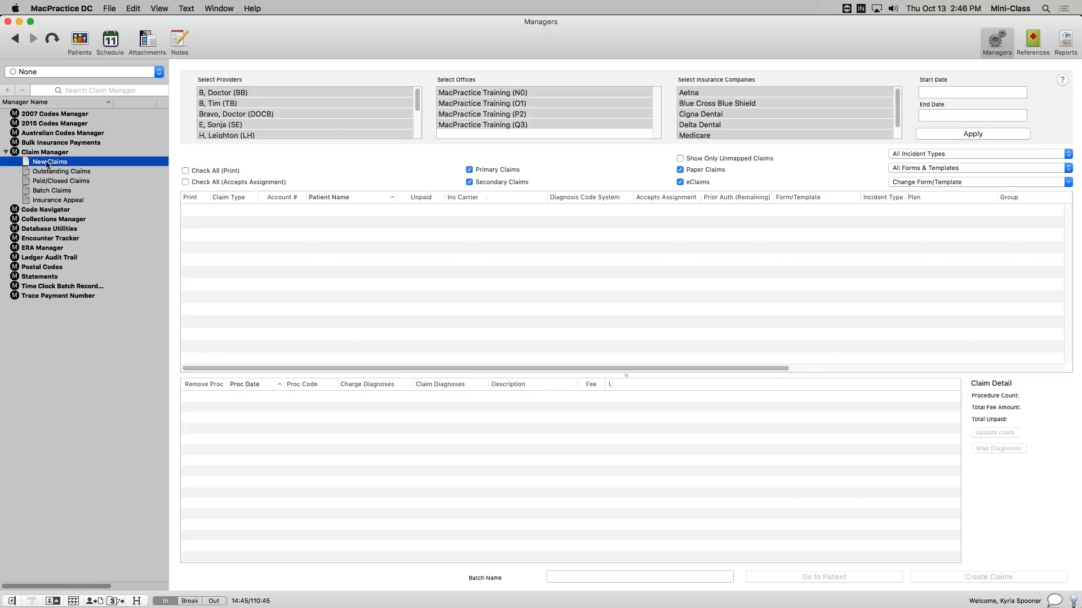
# Exclude primary claims from the New Claims filter and load the secondary claims with the date range left blank.
pyautogui.click(469, 170)
pyautogui.scroll(-1, 746, 107)
pyautogui.scroll(-1, 746, 108)
pyautogui.scroll(2, 748, 109)
pyautogui.click(927, 92)
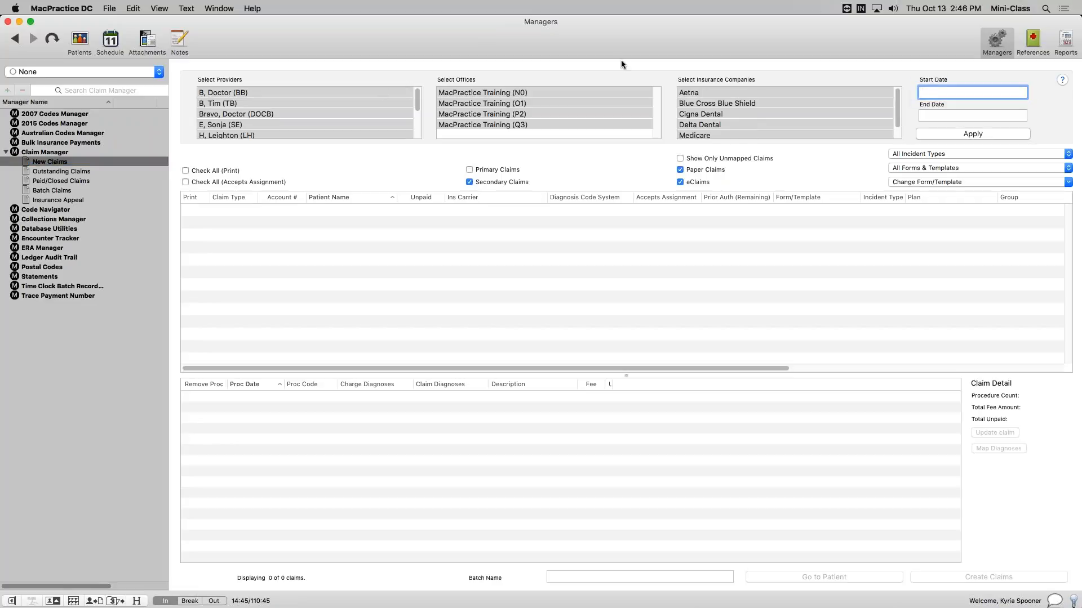
pyautogui.click(977, 131)
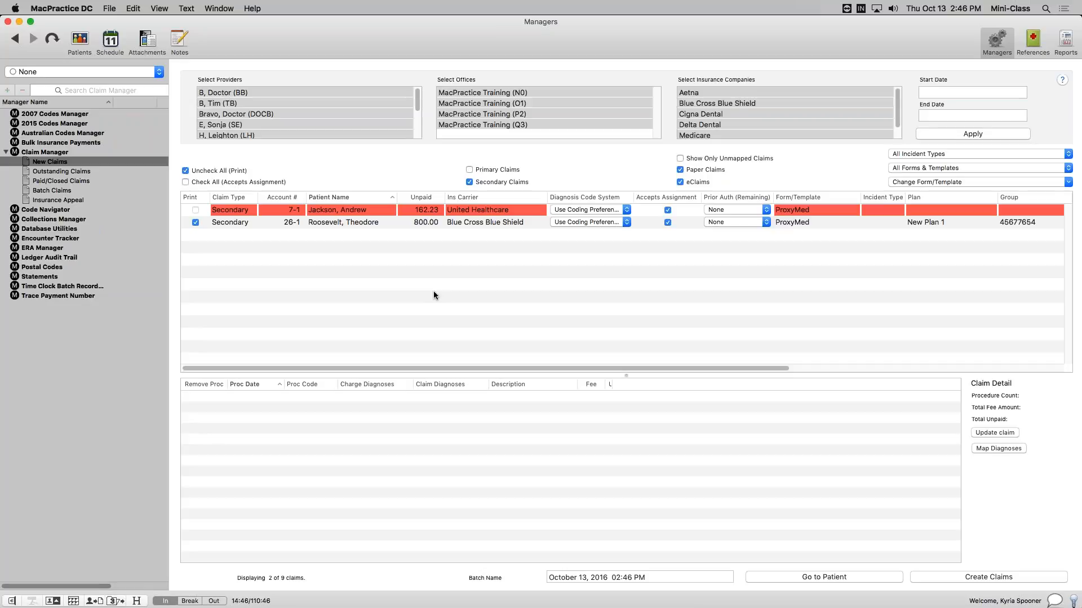
# Inspect the Blue Cross Blue Shield secondary claim's procedures and the form templates available for it, leaving its template as ProxyMed.
pyautogui.click(237, 209)
pyautogui.click(465, 273)
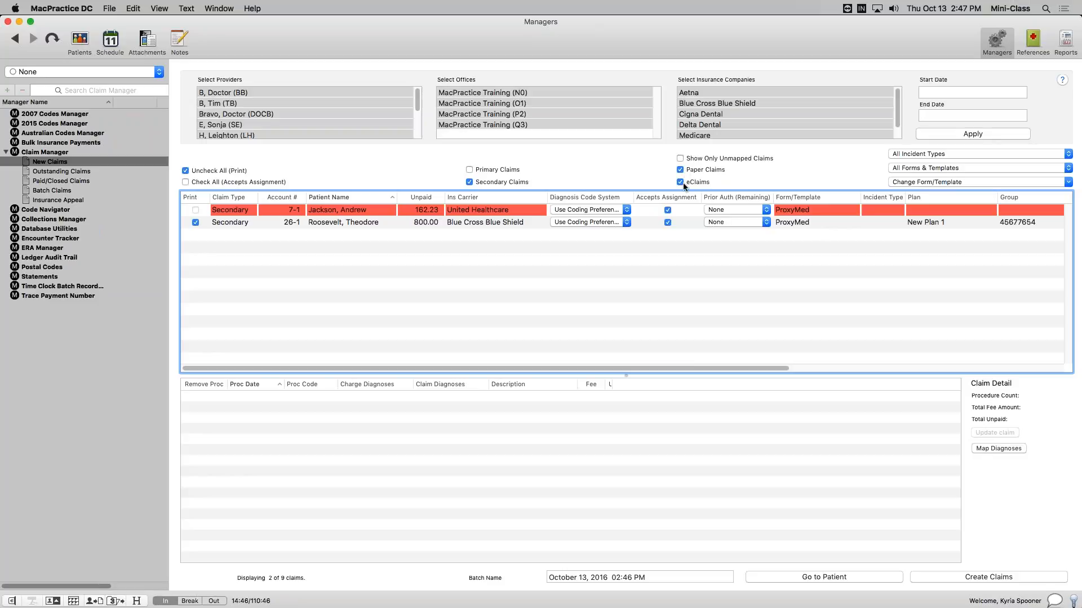
pyautogui.click(806, 214)
pyautogui.click(803, 222)
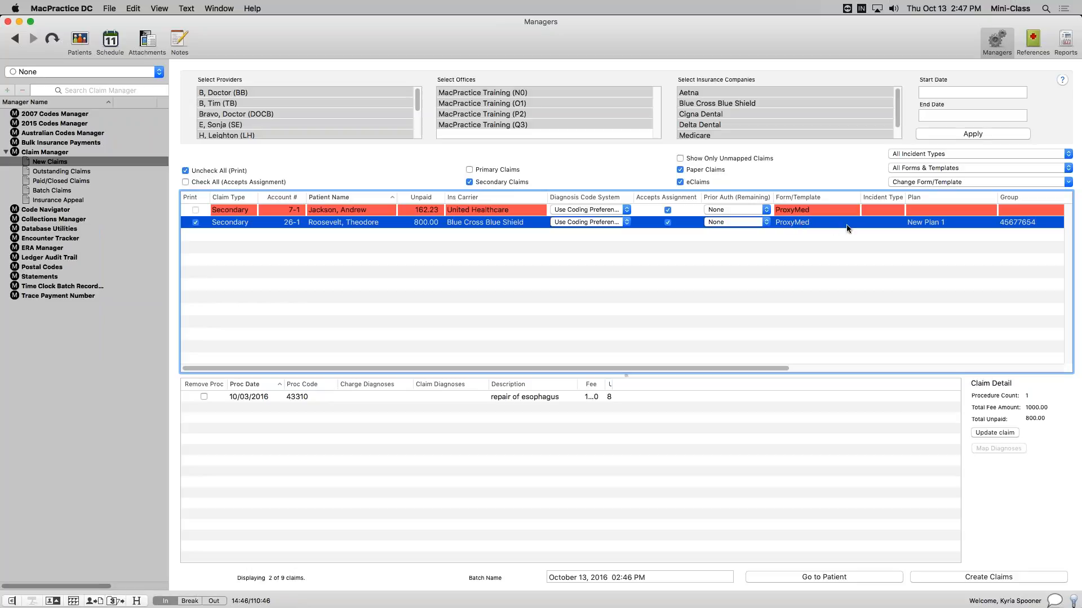
pyautogui.click(945, 182)
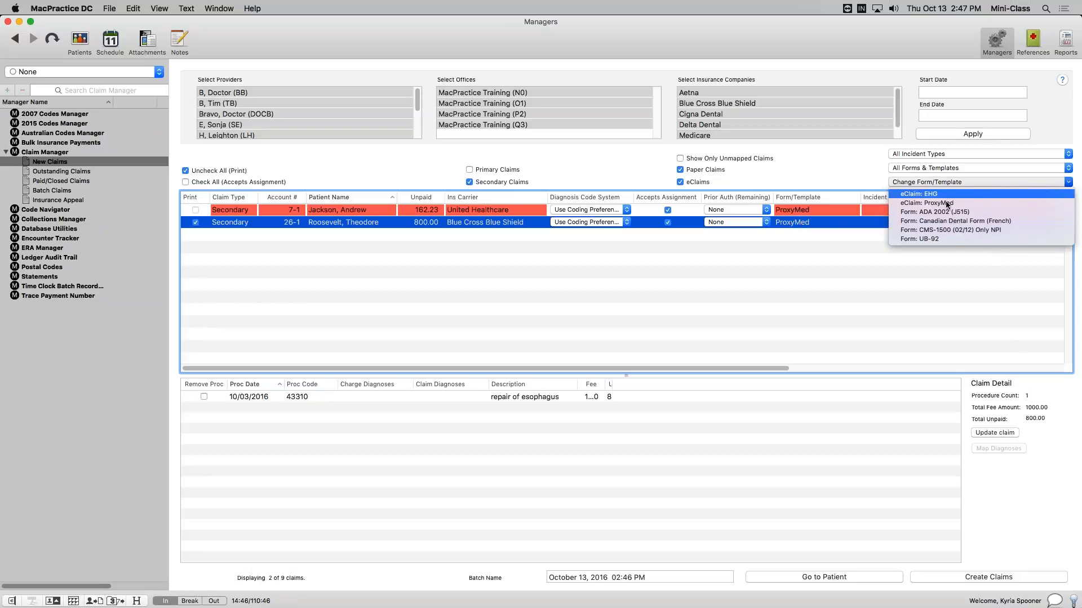
pyautogui.click(976, 239)
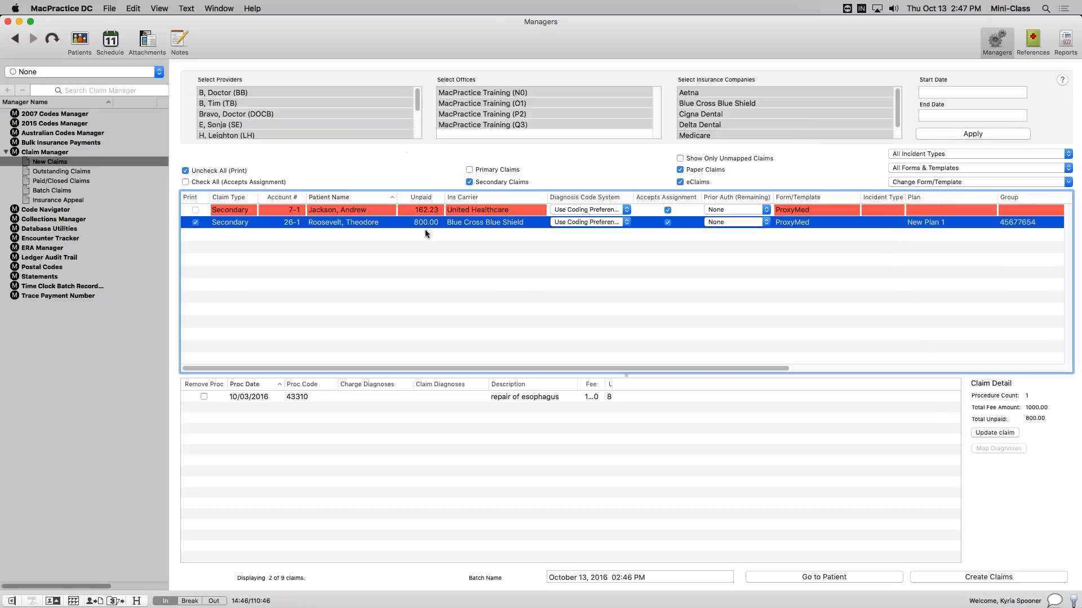
pyautogui.click(454, 248)
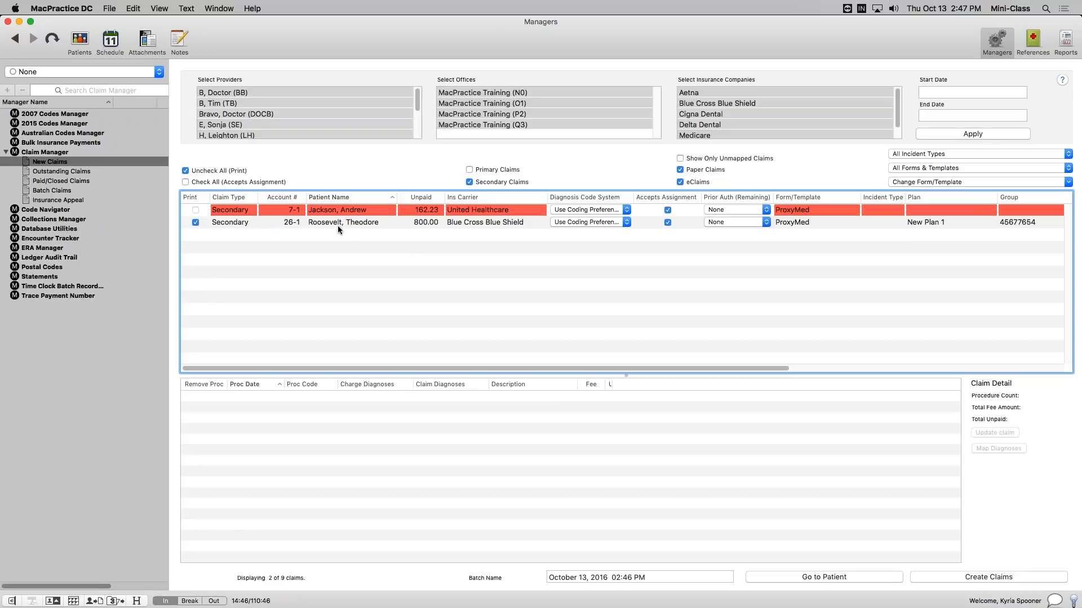
# Switch to Outstanding Claims, exclude primary claims from the filter and load the outstanding secondary claims.
pyautogui.click(59, 172)
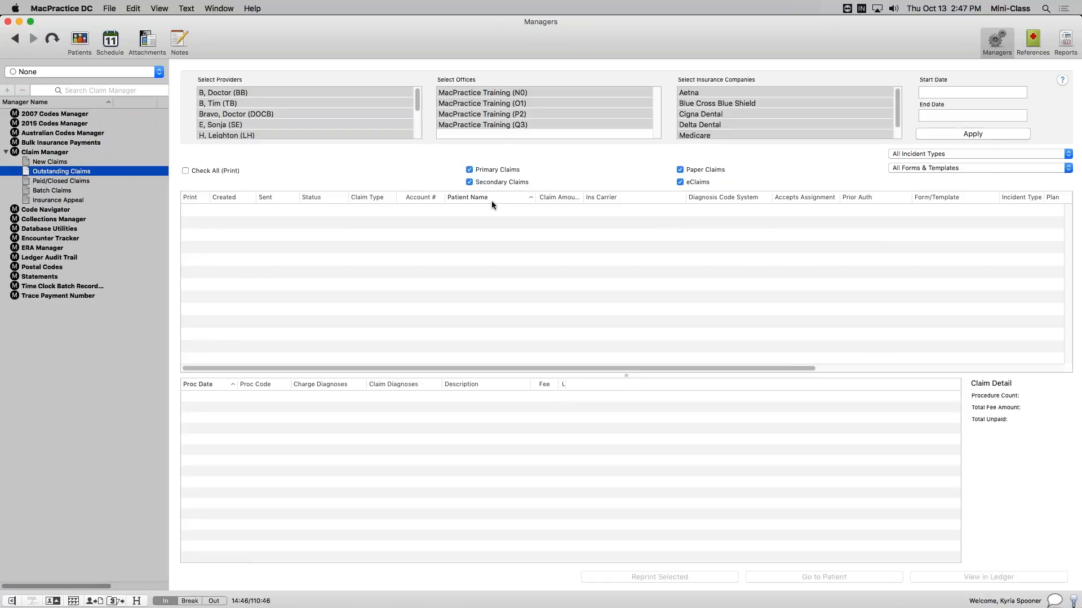
pyautogui.click(470, 169)
pyautogui.click(1004, 134)
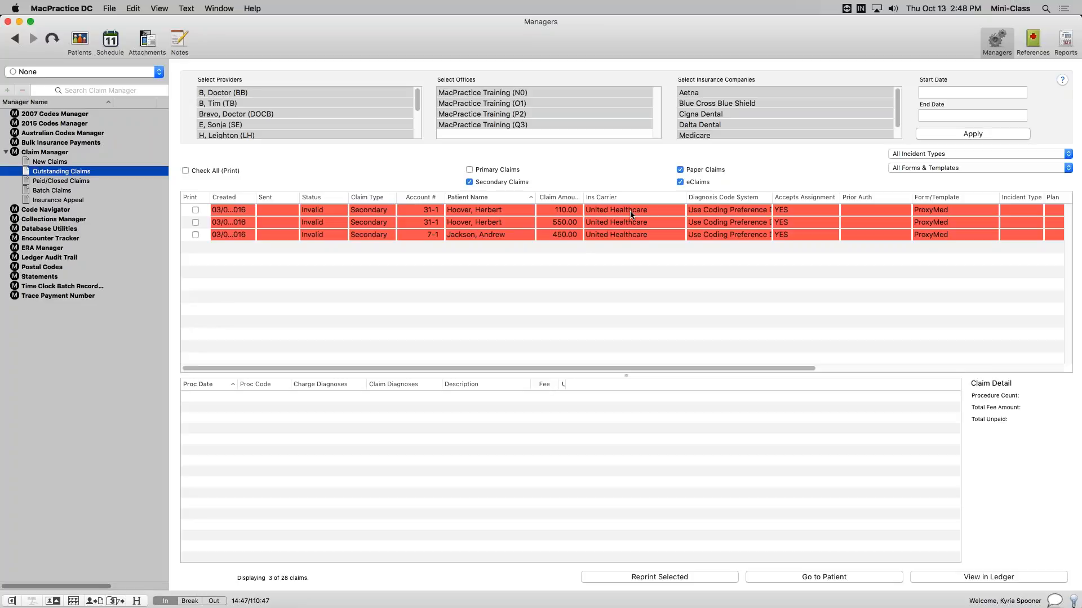
# Look over the insurance company and date range filters for Outstanding Claims, along with the claim creation and sent date columns.
pyautogui.scroll(-2, 840, 116)
pyautogui.click(958, 93)
pyautogui.click(969, 119)
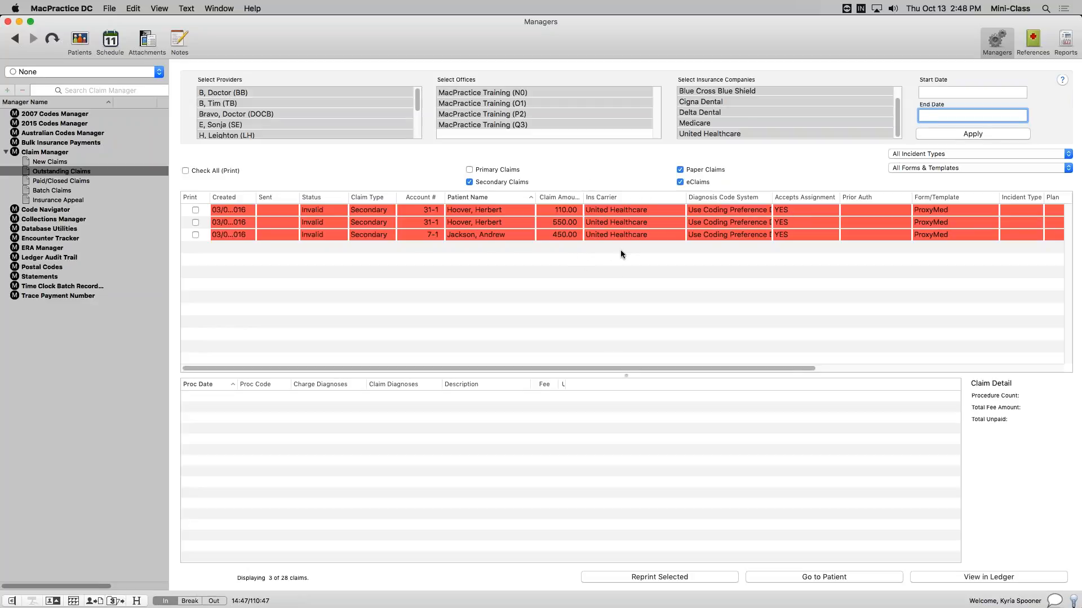
pyautogui.click(252, 195)
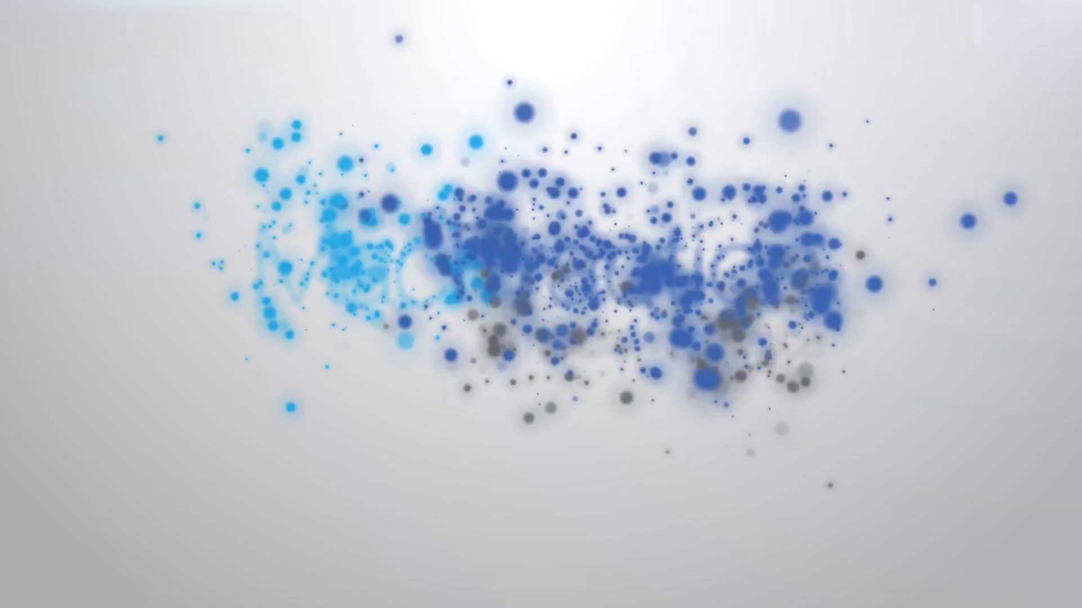